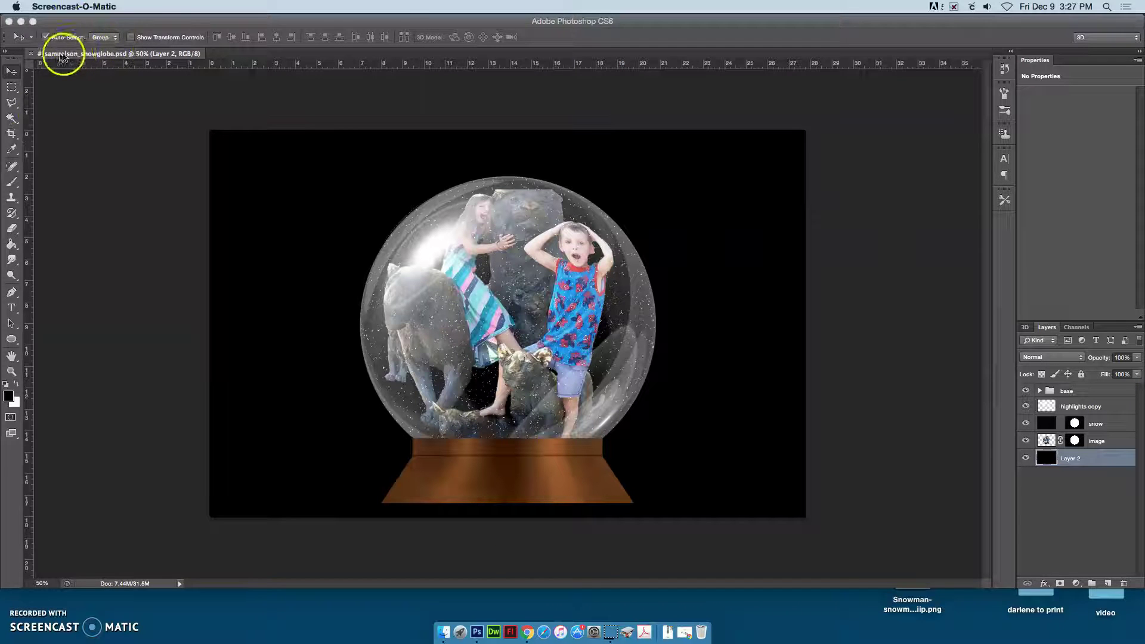
Bring Photoshop to the front and show the Timeline panel from the Window menu.
left_click(71, 54)
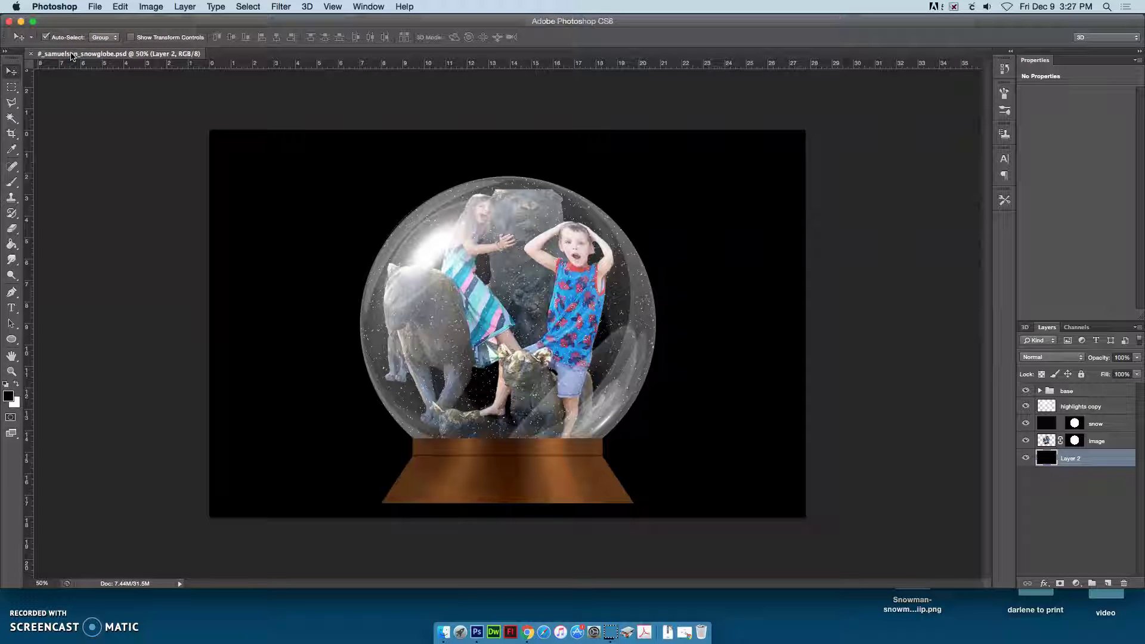
left_click(376, 7)
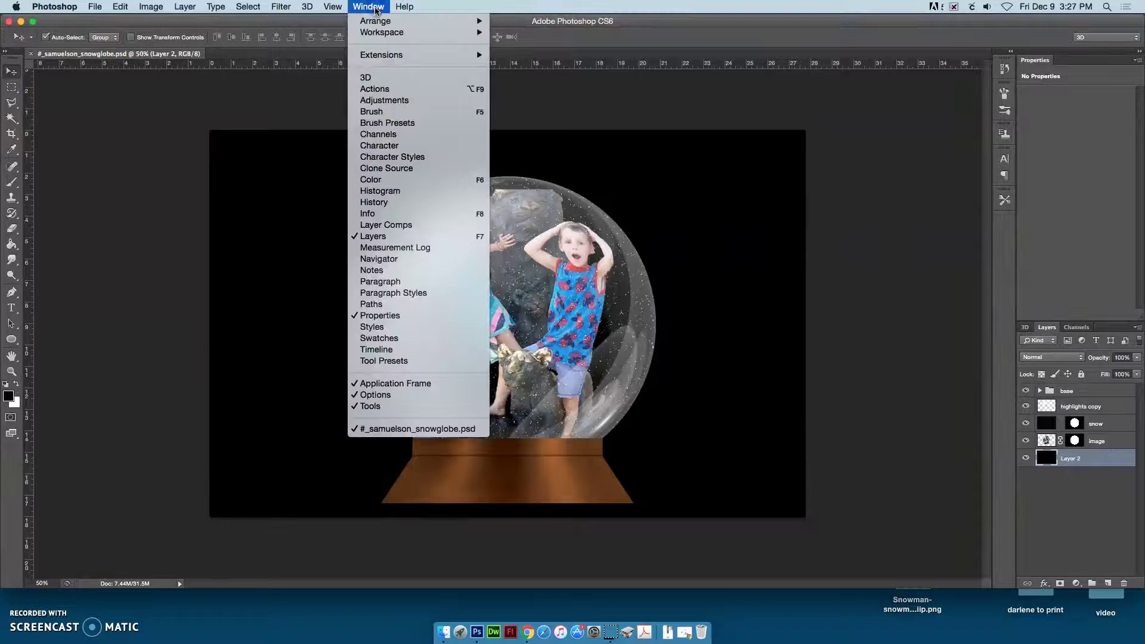
left_click(376, 350)
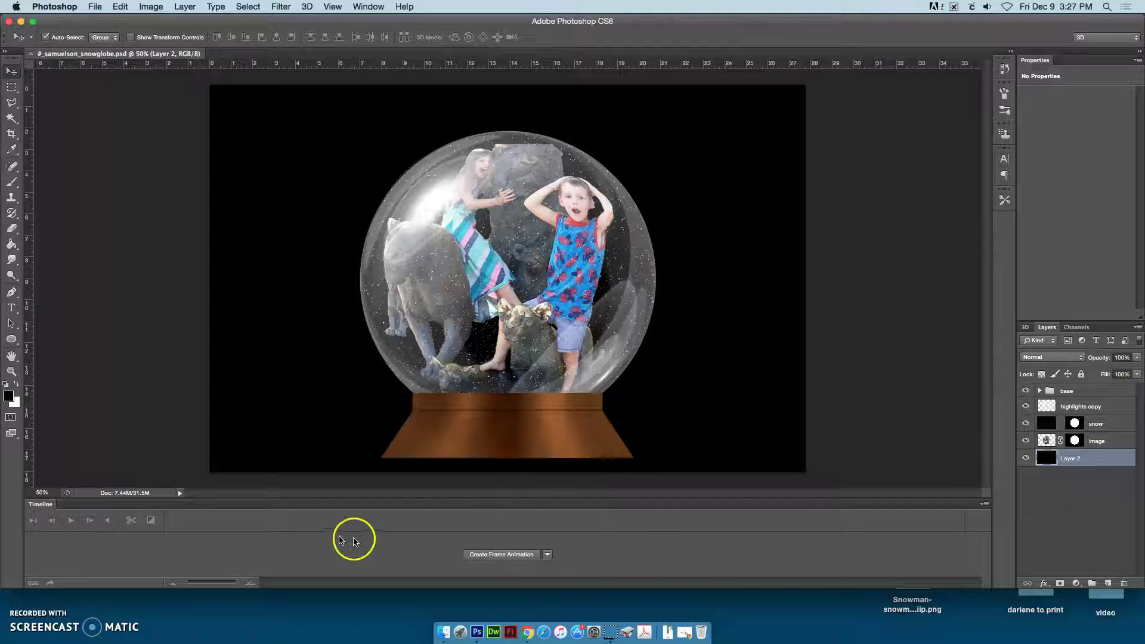
Switch the Timeline to Create Frame Animation and create frame 1 from the snow globe.
left_click(547, 556)
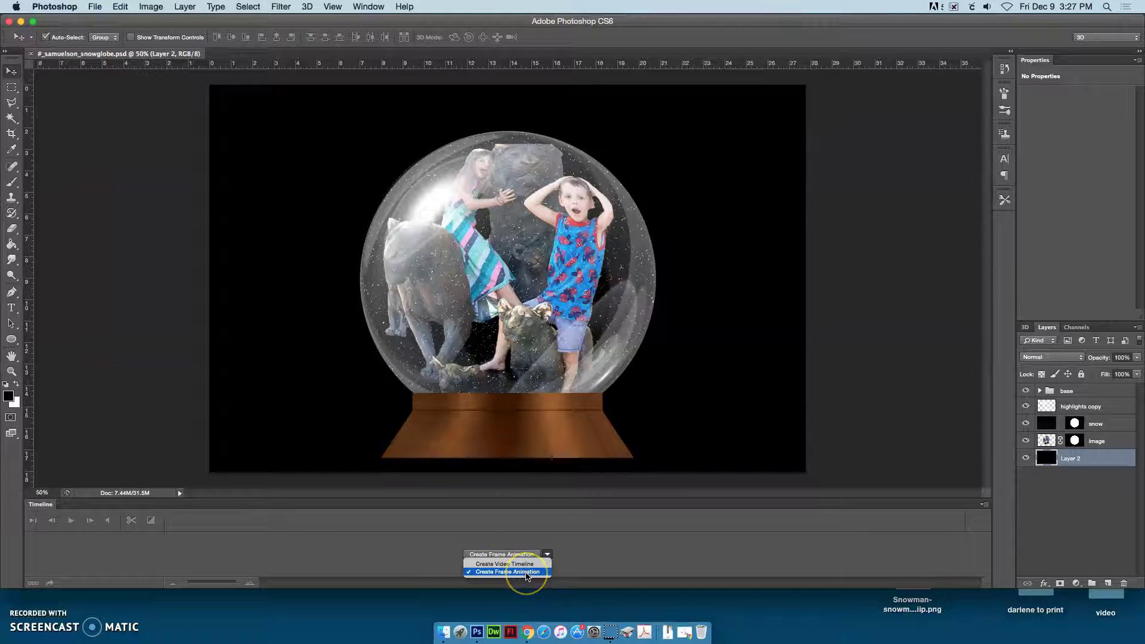
left_click(508, 574)
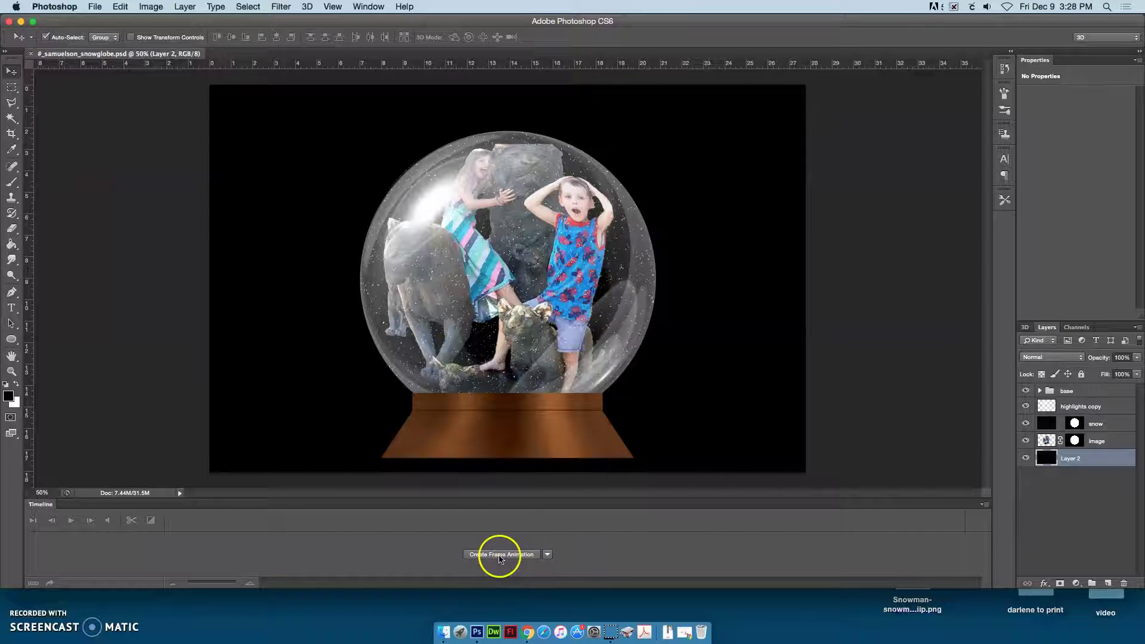
left_click(497, 555)
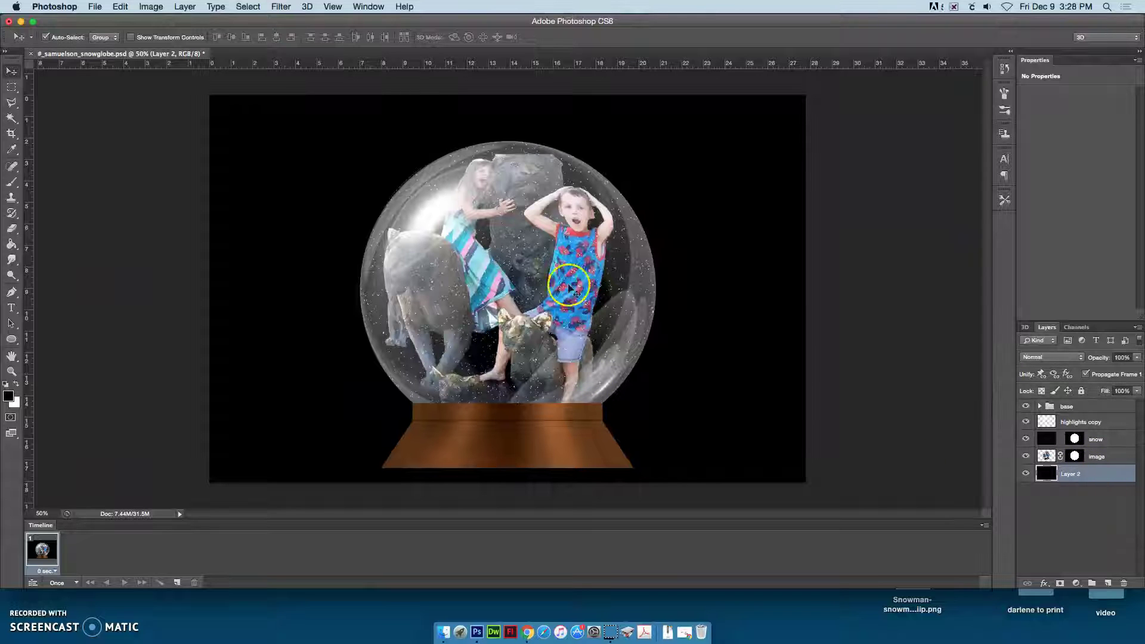
Duplicate the snow layer three times into snow copy, snow copy 2 and snow copy 3.
left_click(1127, 441)
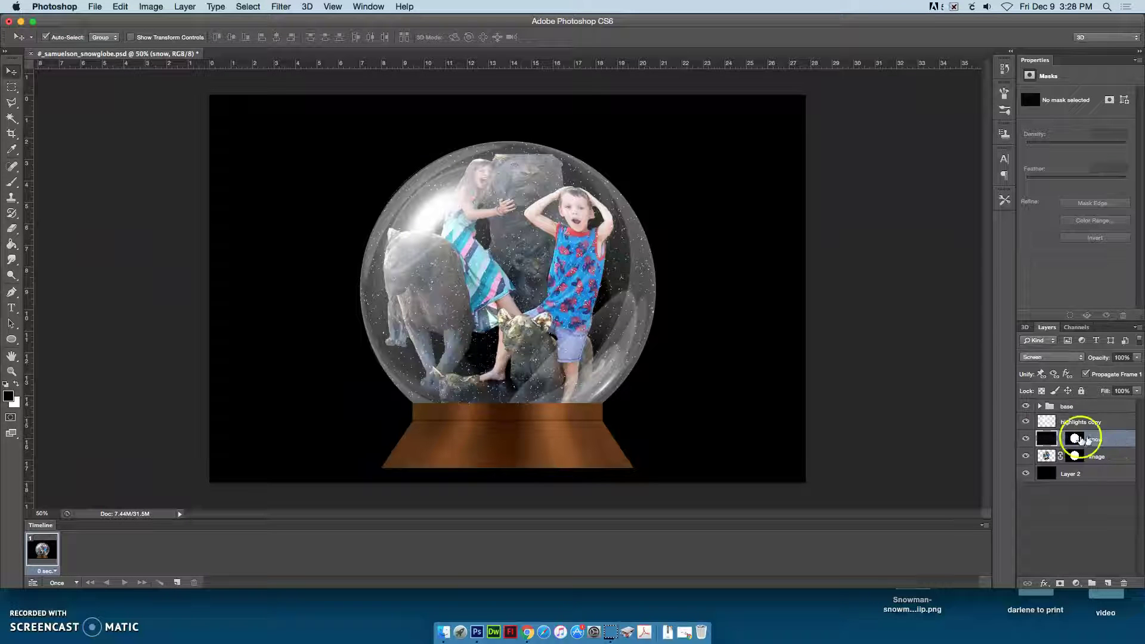
left_click(1111, 439)
left_click_drag(1111, 444, 1107, 583)
left_click_drag(1120, 441, 1108, 583)
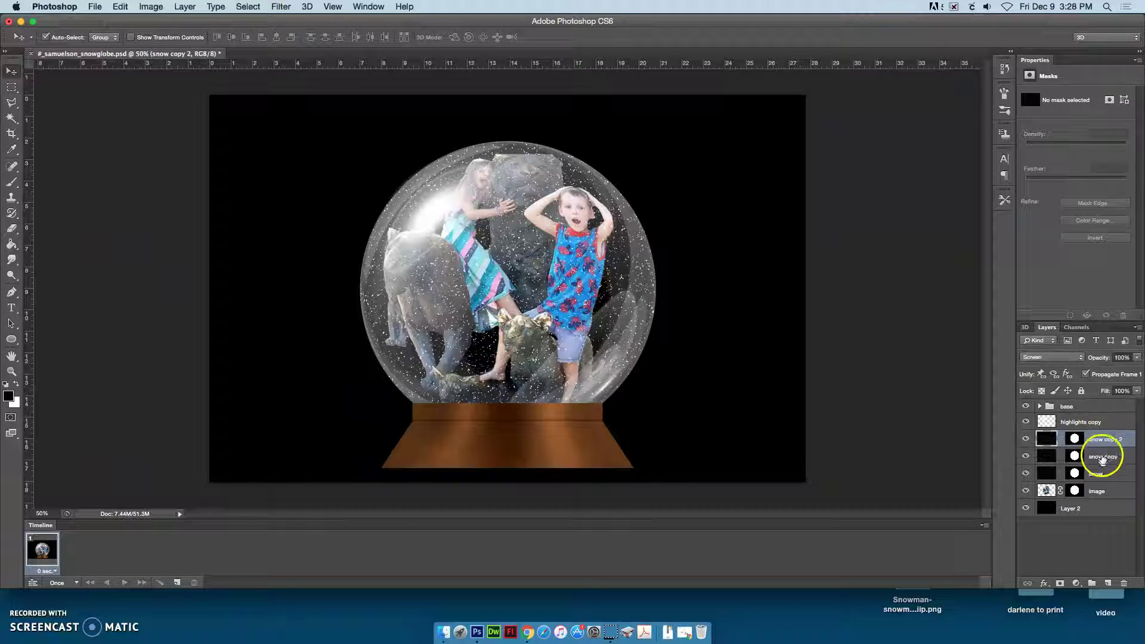
left_click_drag(1117, 440, 1107, 582)
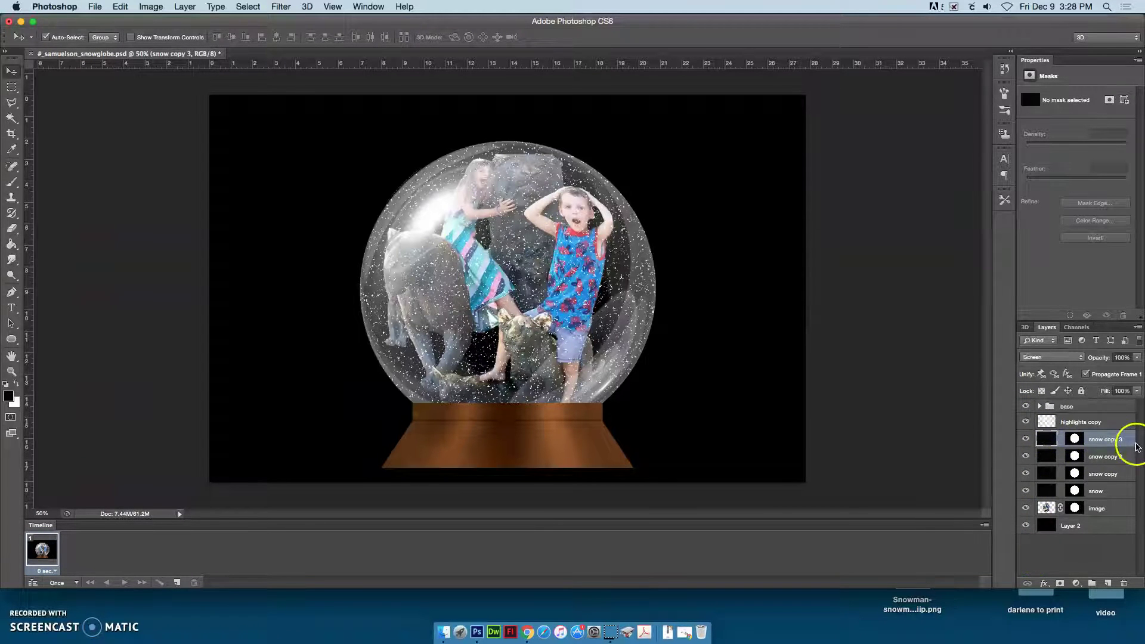
Hide snow copy 3, snow copy 2 and snow copy so only the original snow shows.
left_click(1025, 440)
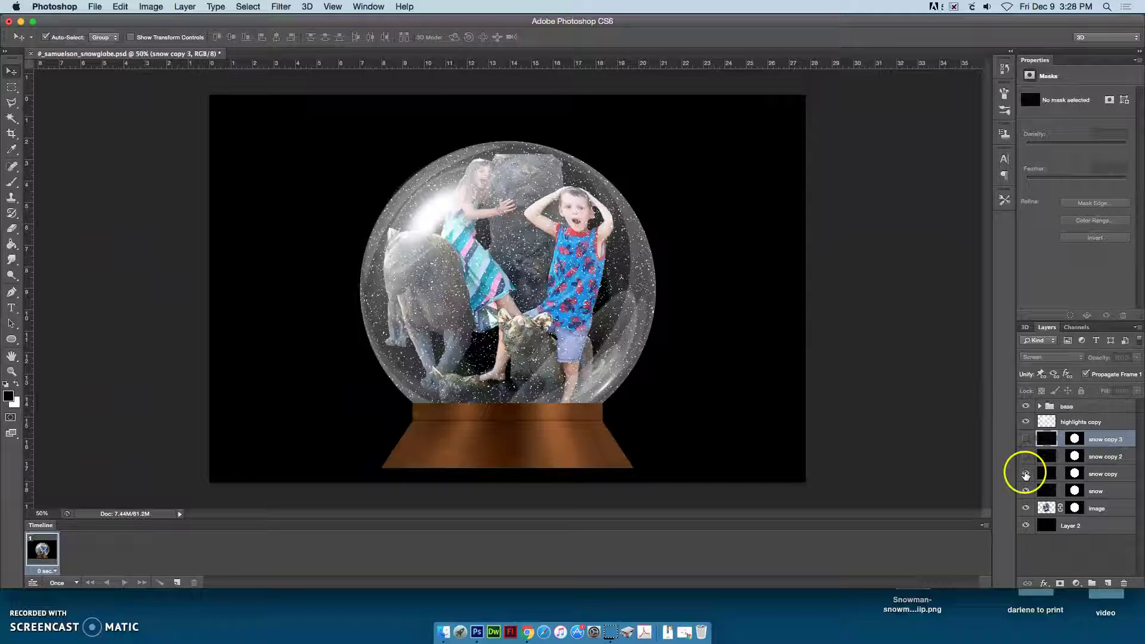
left_click(1026, 440)
left_click(1026, 474)
left_click(1026, 439)
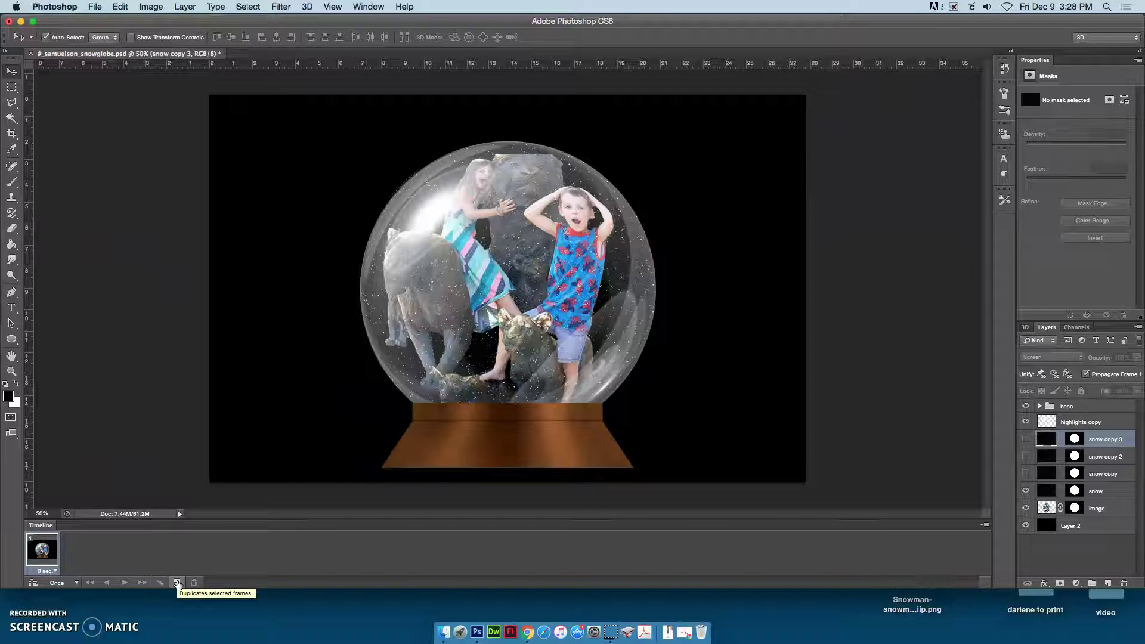
Duplicate the frame, hide the snow layer, and show and select snow copy.
left_click(178, 582)
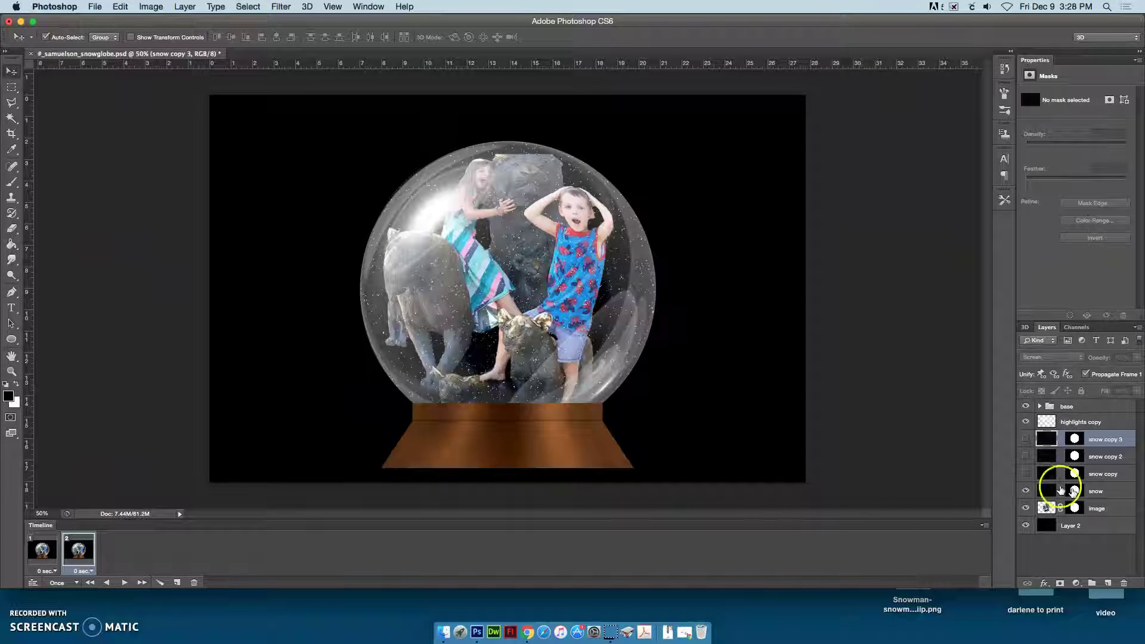
left_click(1026, 491)
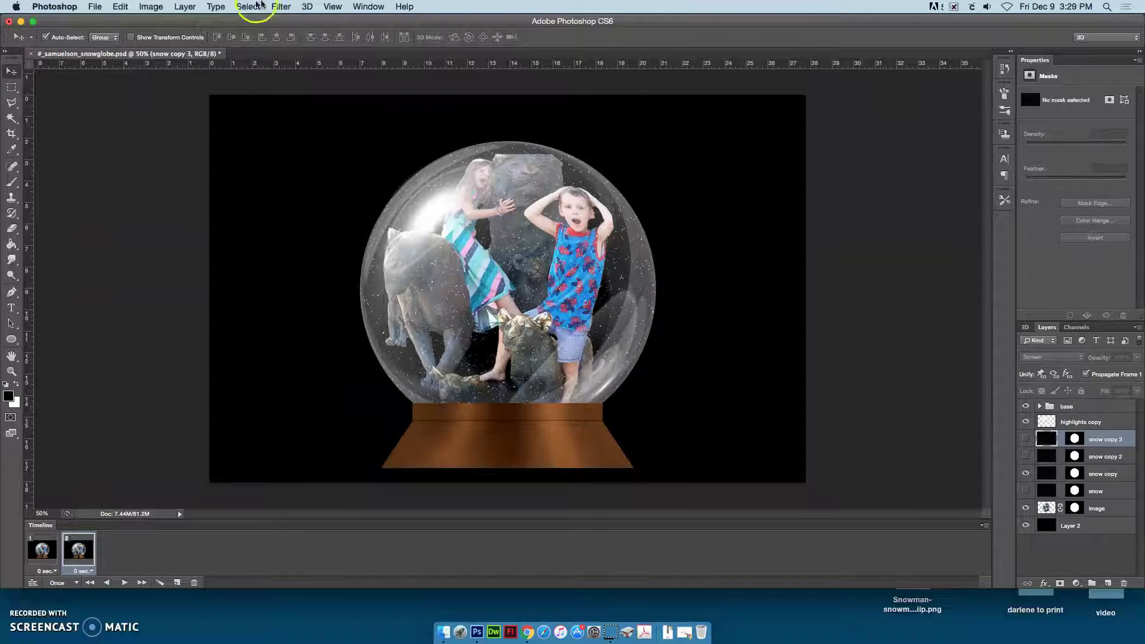
left_click(123, 8)
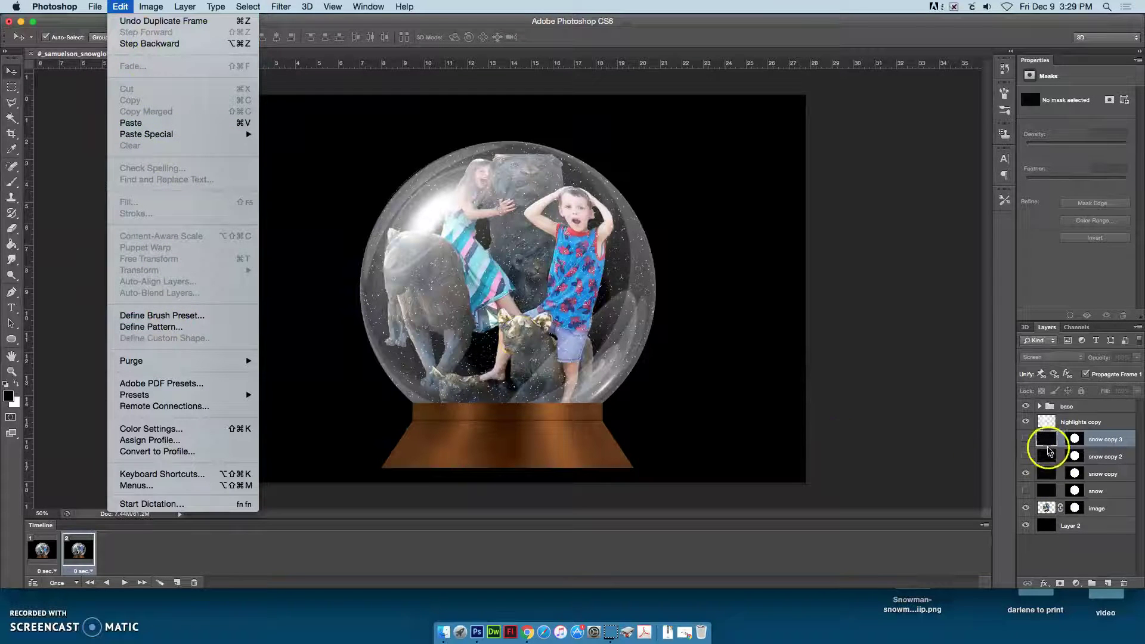
left_click(1059, 477)
left_click(1048, 474)
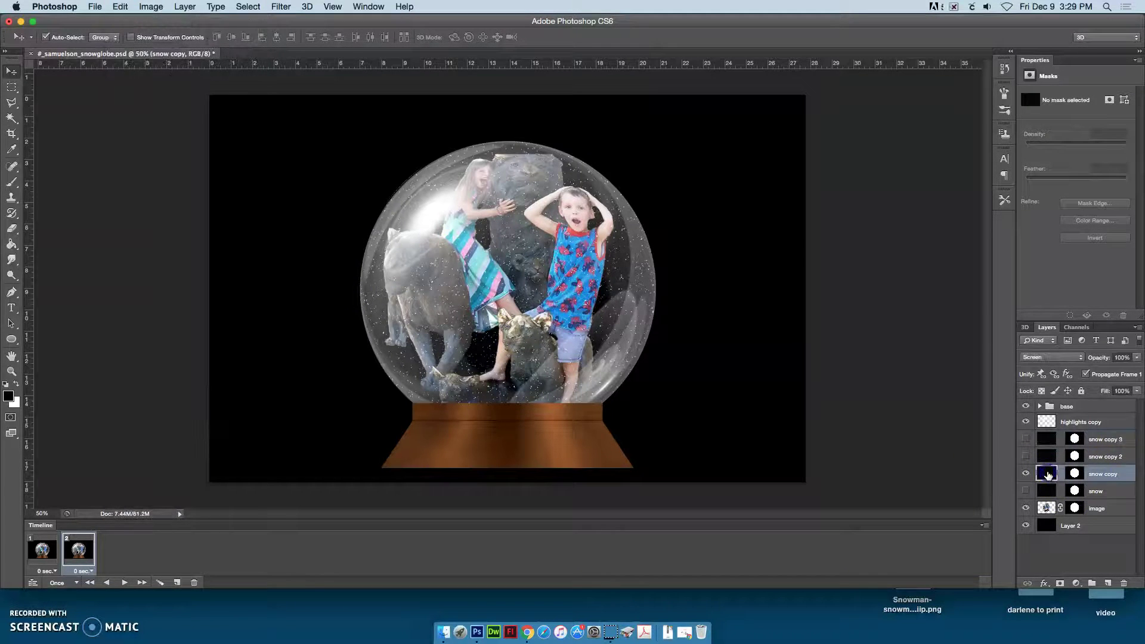
Rotate snow copy 90° clockwise with Edit > Transform.
left_click(120, 7)
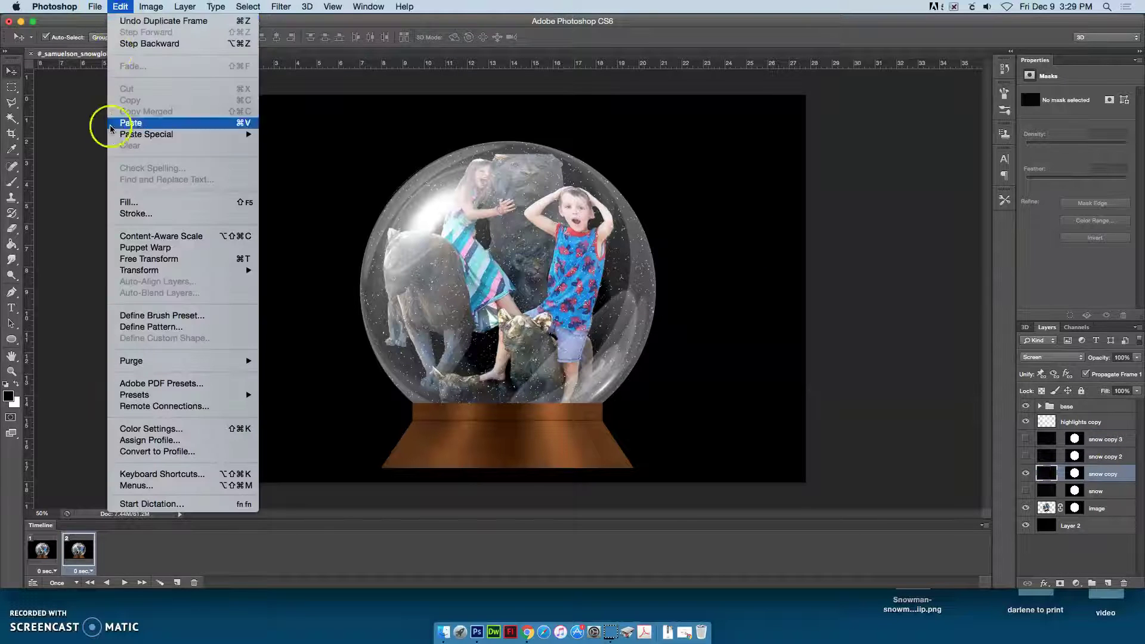
mouse_move(209, 274)
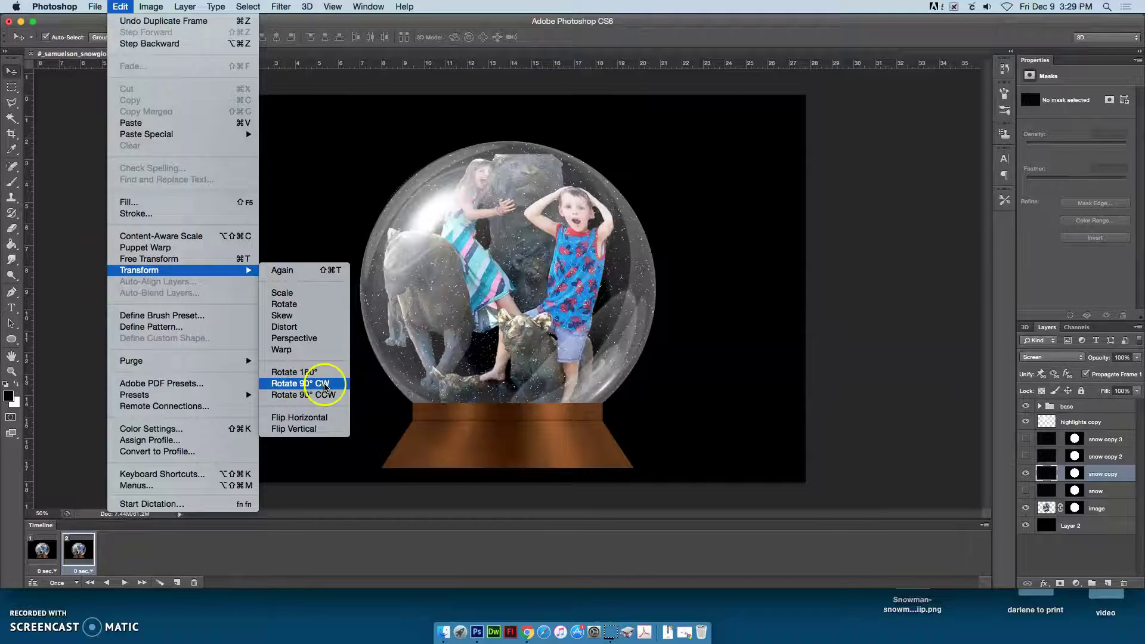
left_click(325, 385)
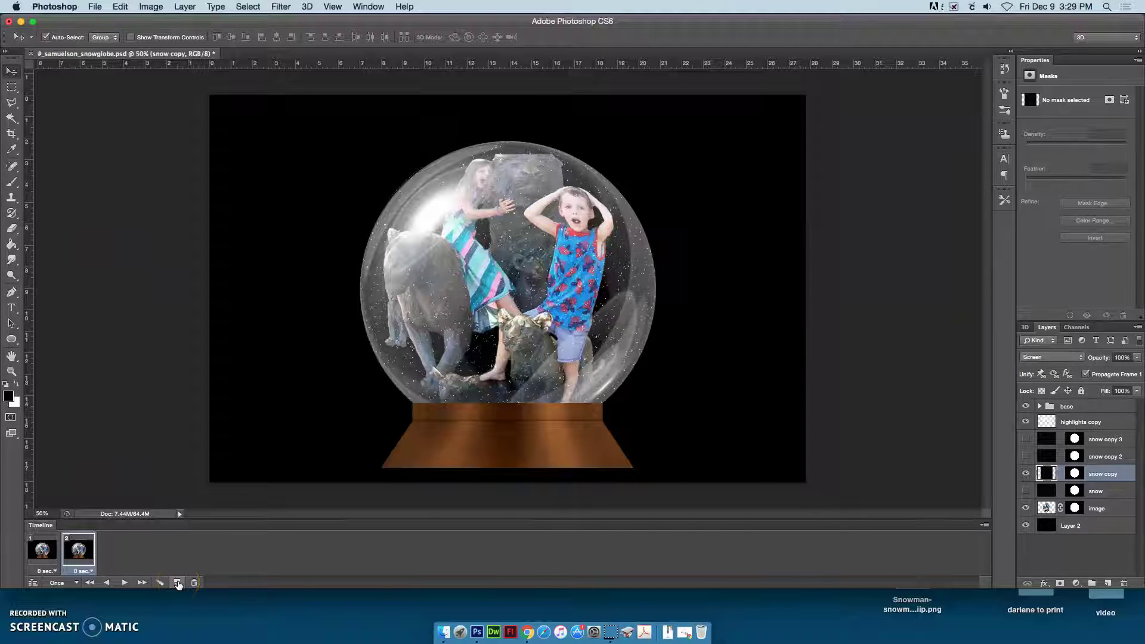
Duplicate the frame, hide snow copy, and show and select snow copy 2.
left_click(177, 583)
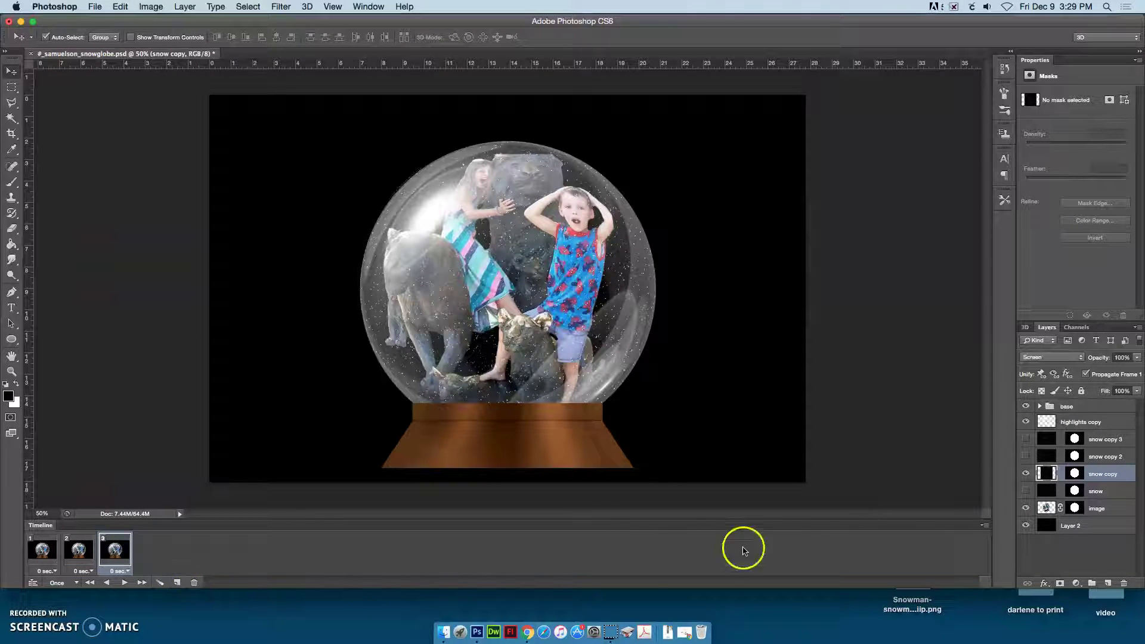
left_click(1026, 473)
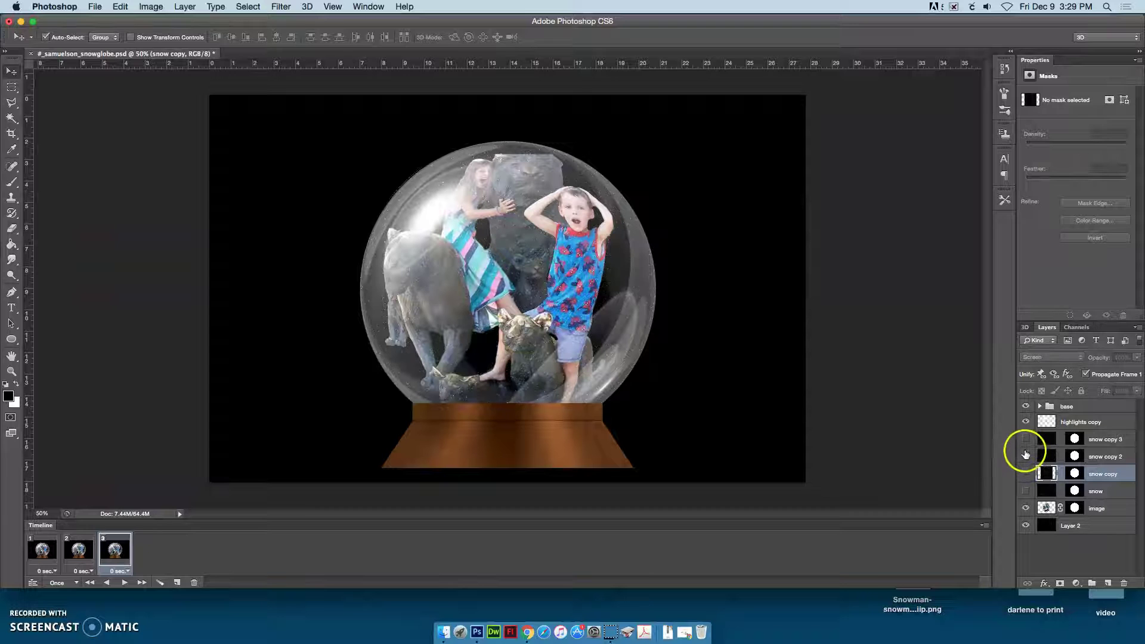
left_click(1026, 456)
left_click(1048, 457)
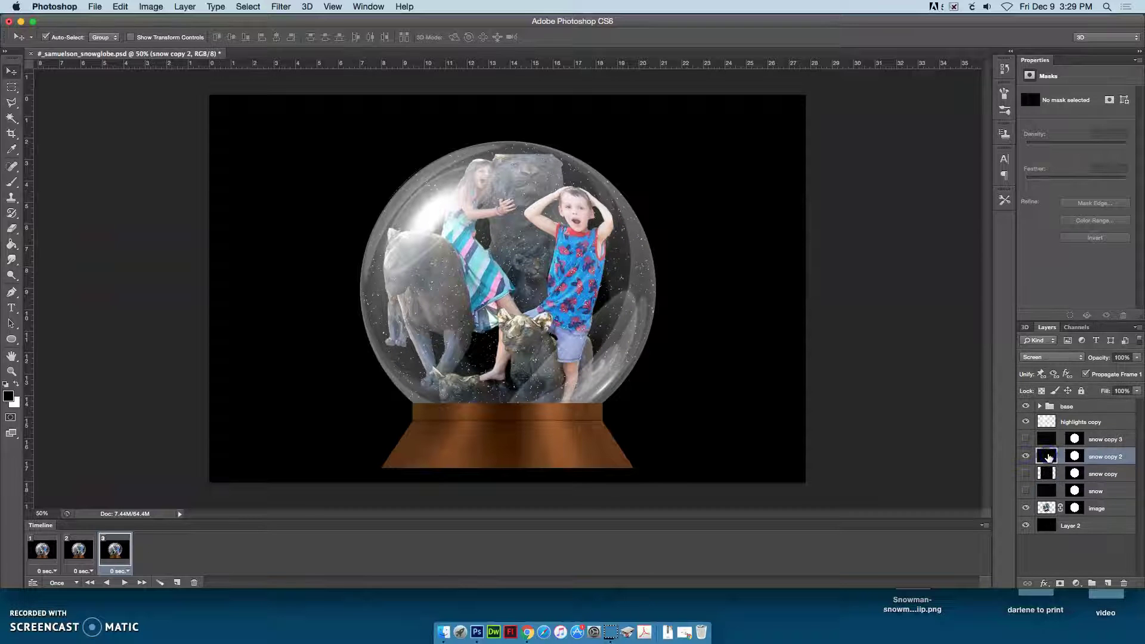
left_click(598, 54)
Rotate snow copy 2 by 180° with Edit > Transform.
left_click(189, 7)
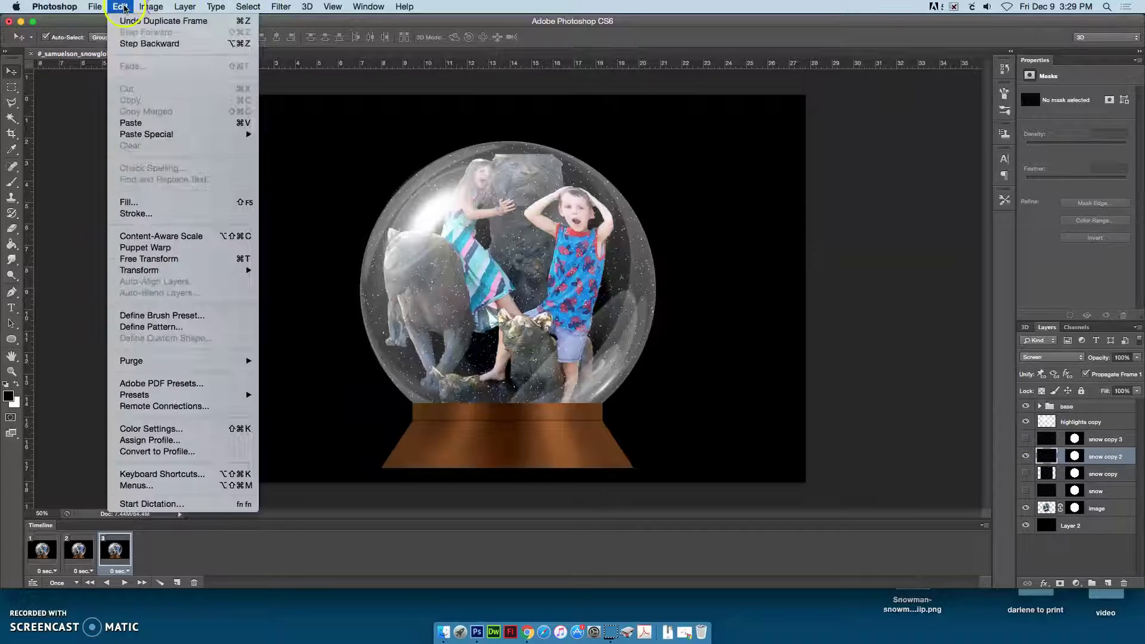
mouse_move(175, 271)
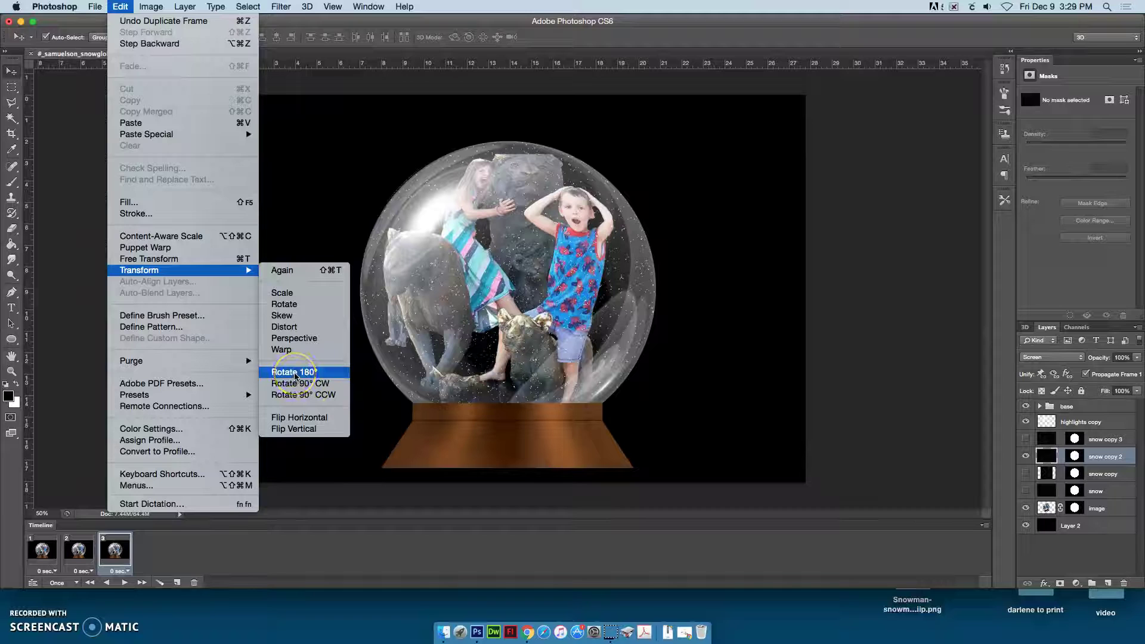
left_click(295, 374)
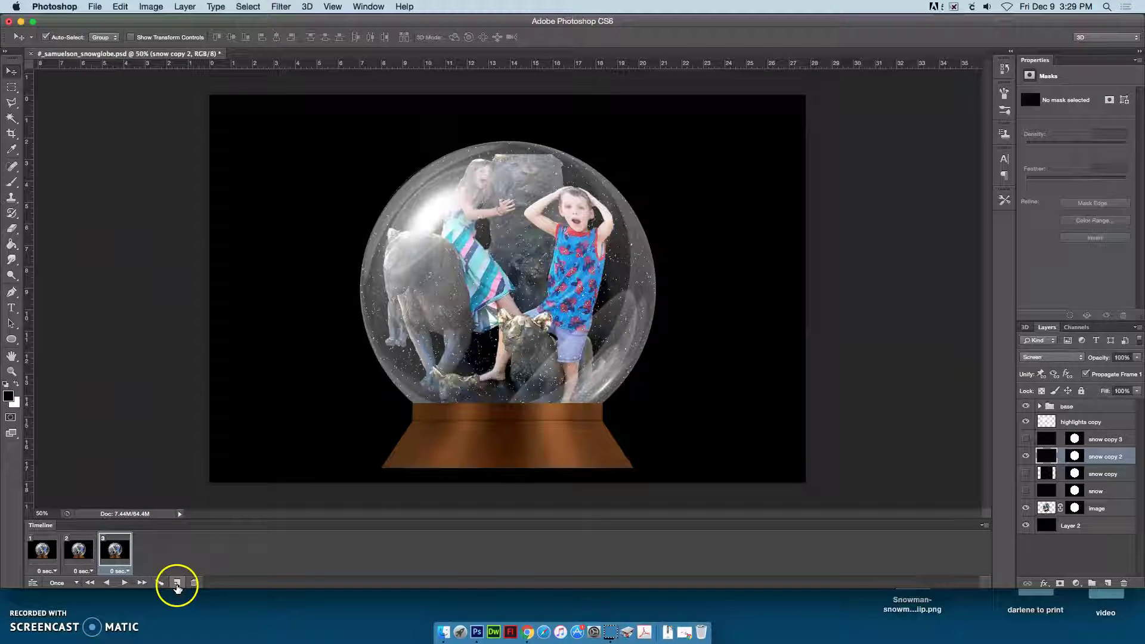
Duplicate the frame, hide snow copy 2, and show and select snow copy 3.
left_click(177, 582)
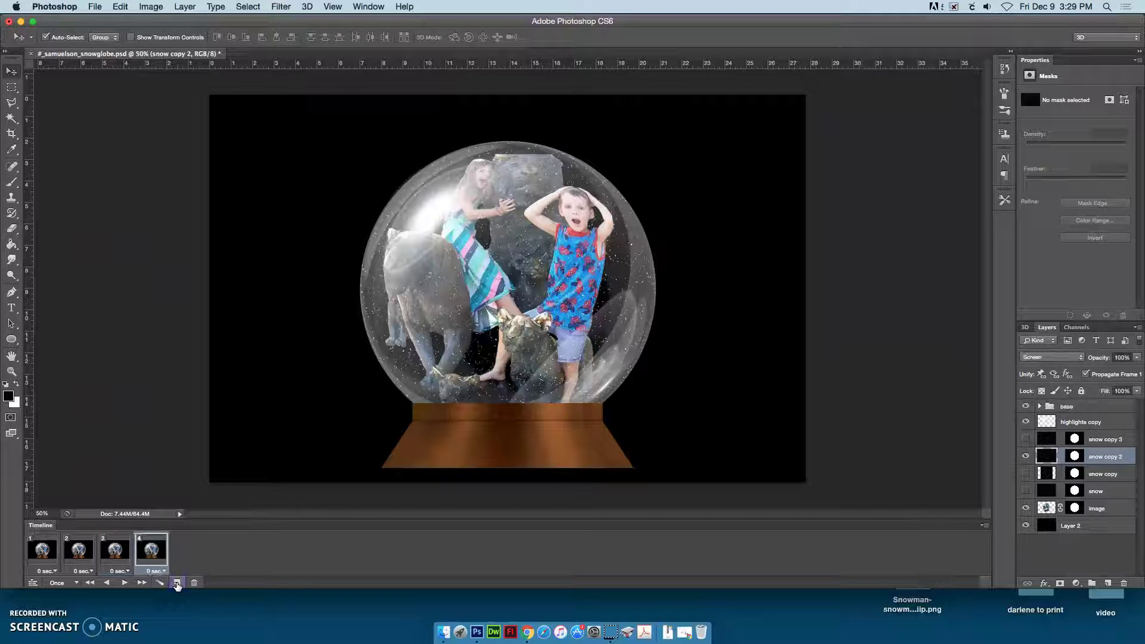
left_click(1026, 456)
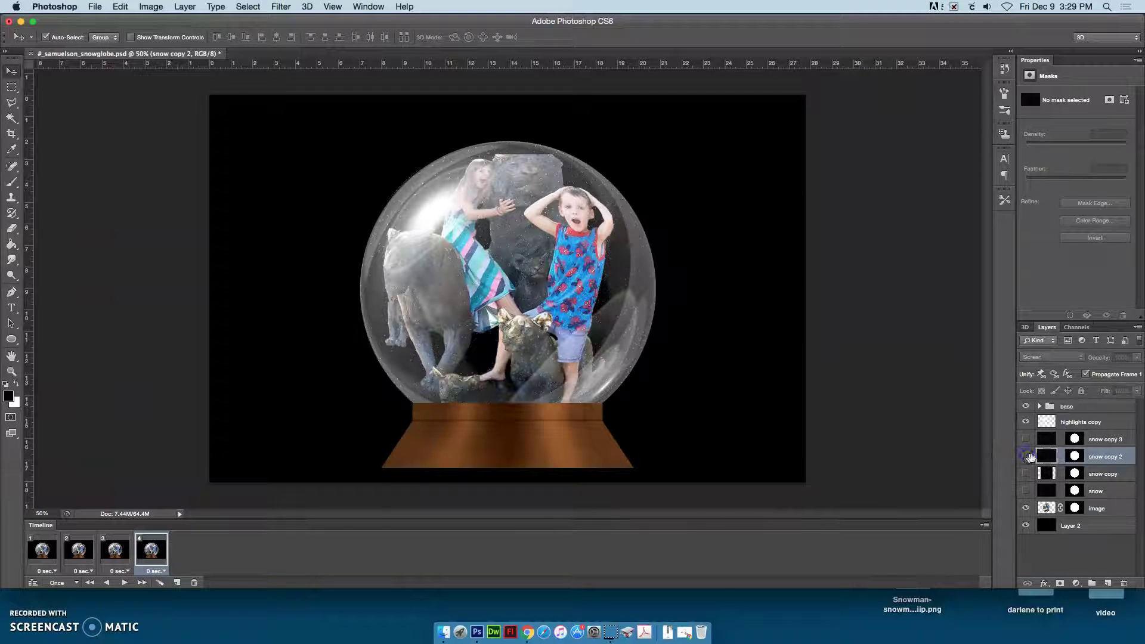
left_click(1045, 440)
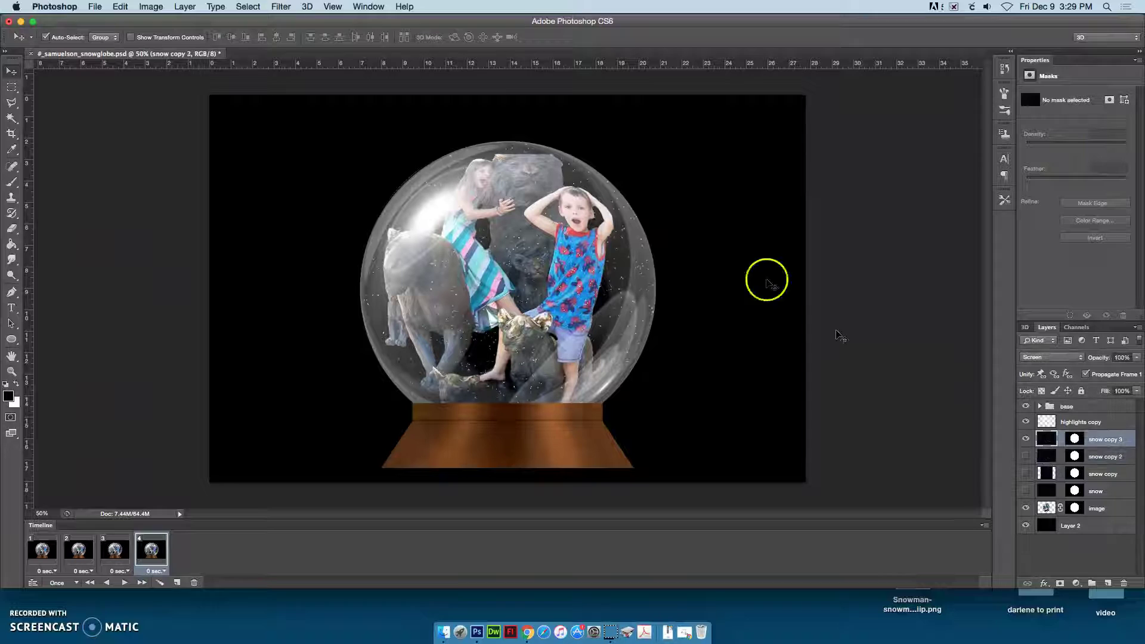
Rotate snow copy 3 90° counter-clockwise with Edit > Transform.
left_click(120, 7)
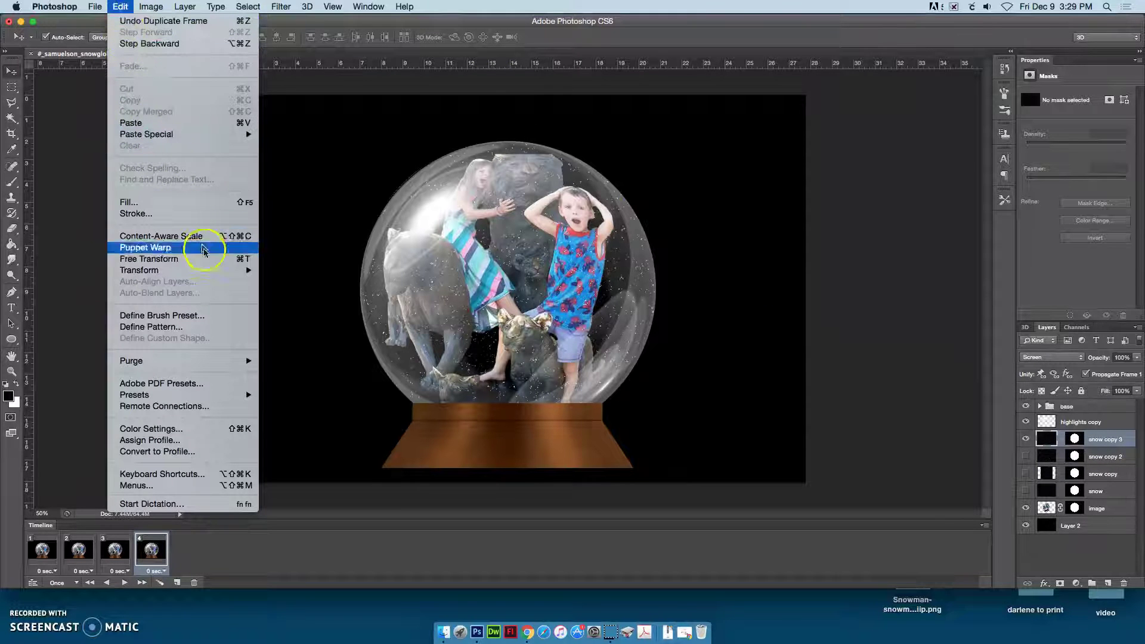
mouse_move(217, 269)
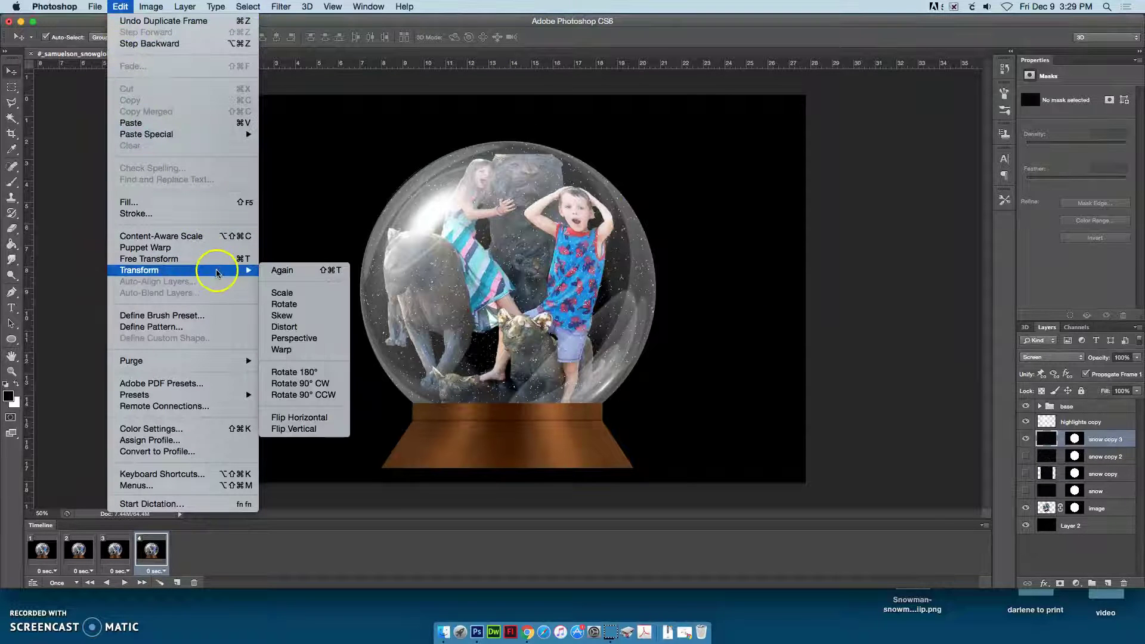
left_click(333, 394)
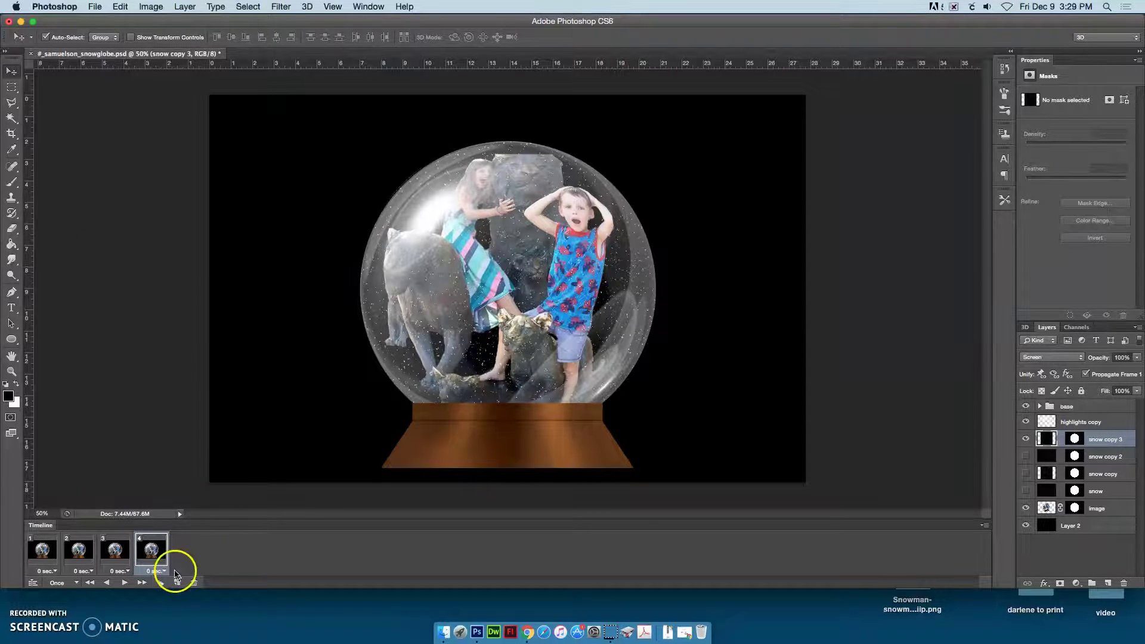
left_click(42, 554, "shift")
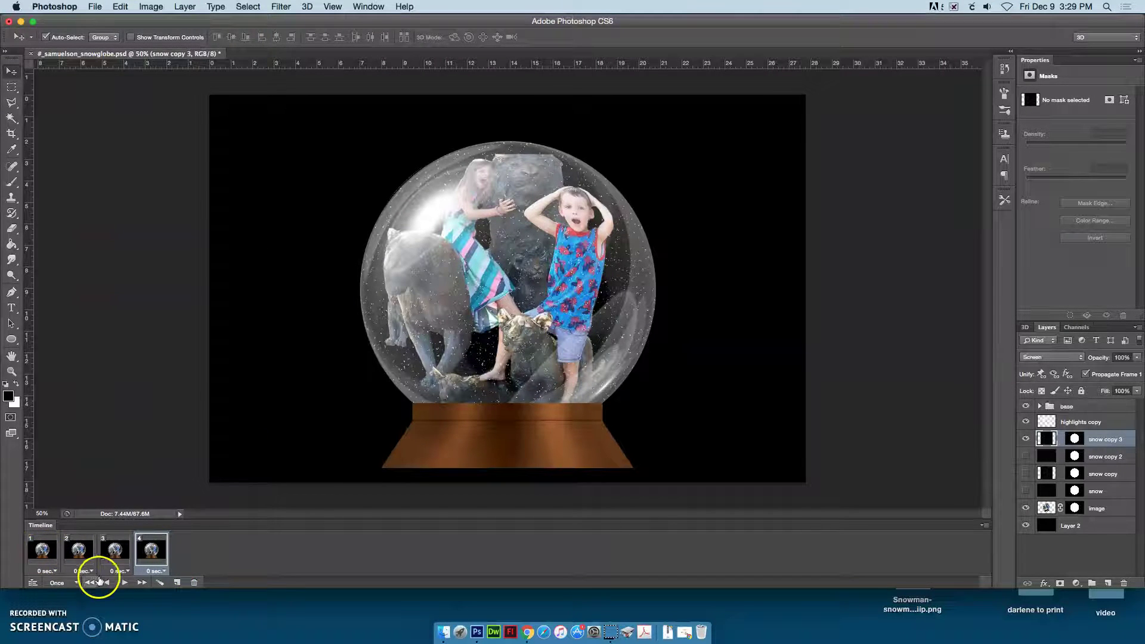
Set the delay of frames 1, 2, 3 and 4 to 0.1 seconds each.
left_click(48, 571)
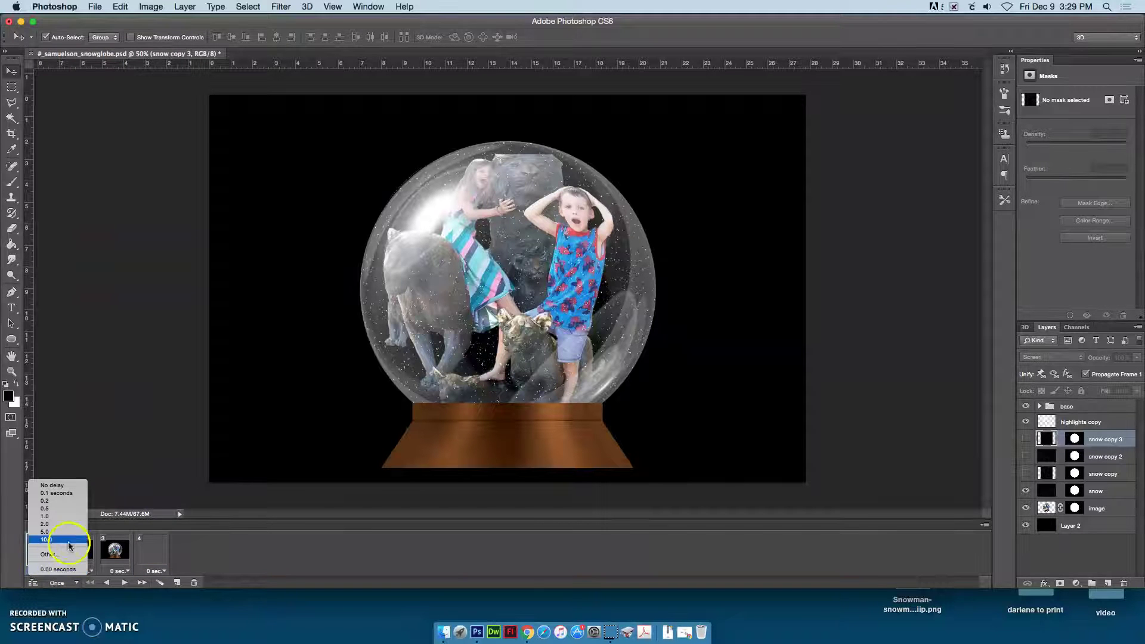
left_click(62, 494)
left_click(85, 571)
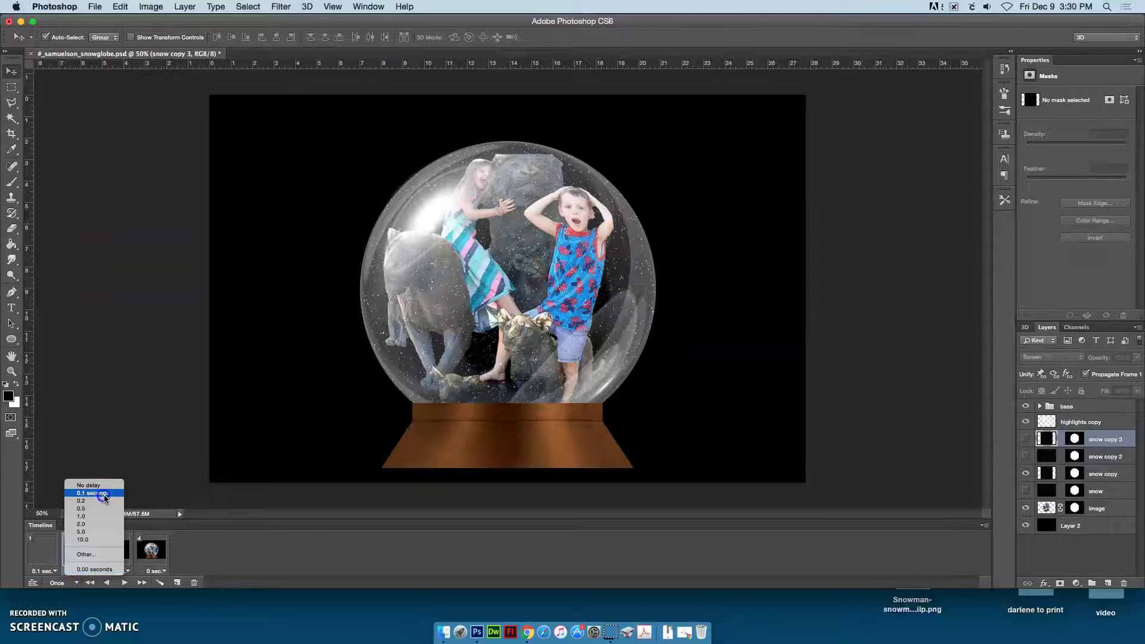
left_click(103, 493)
left_click(127, 570)
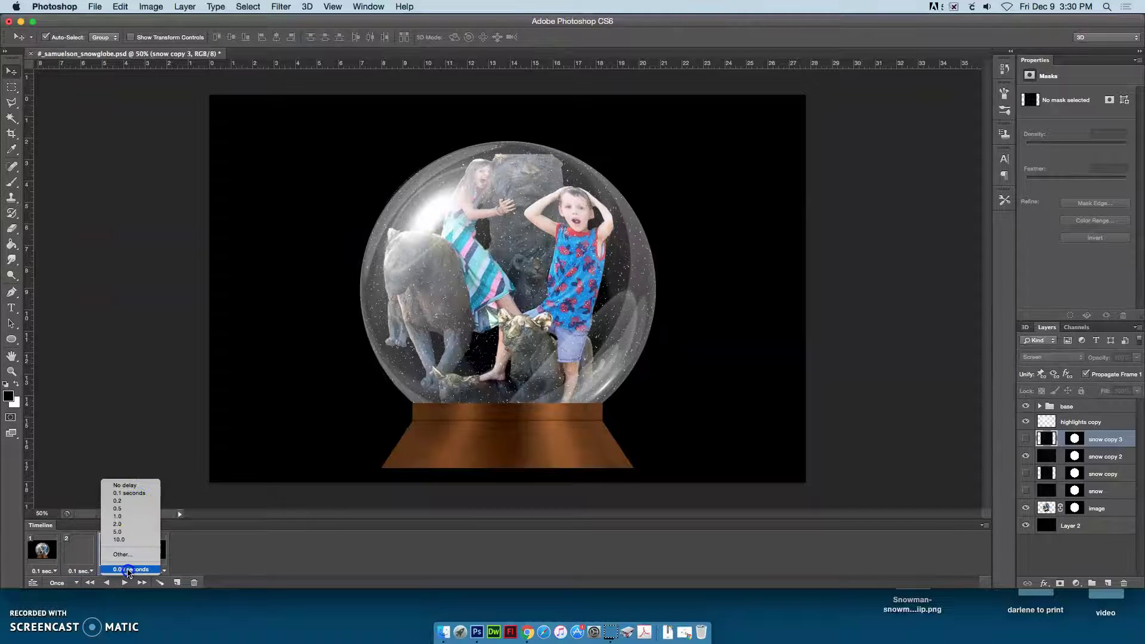
left_click(139, 493)
left_click(162, 571)
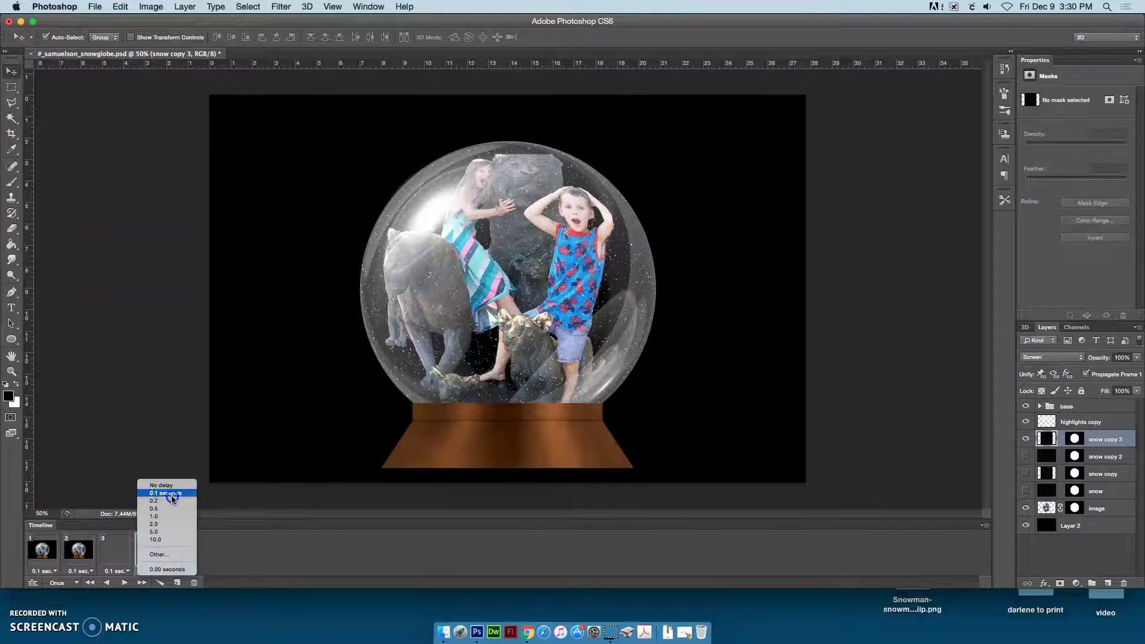
left_click(172, 493)
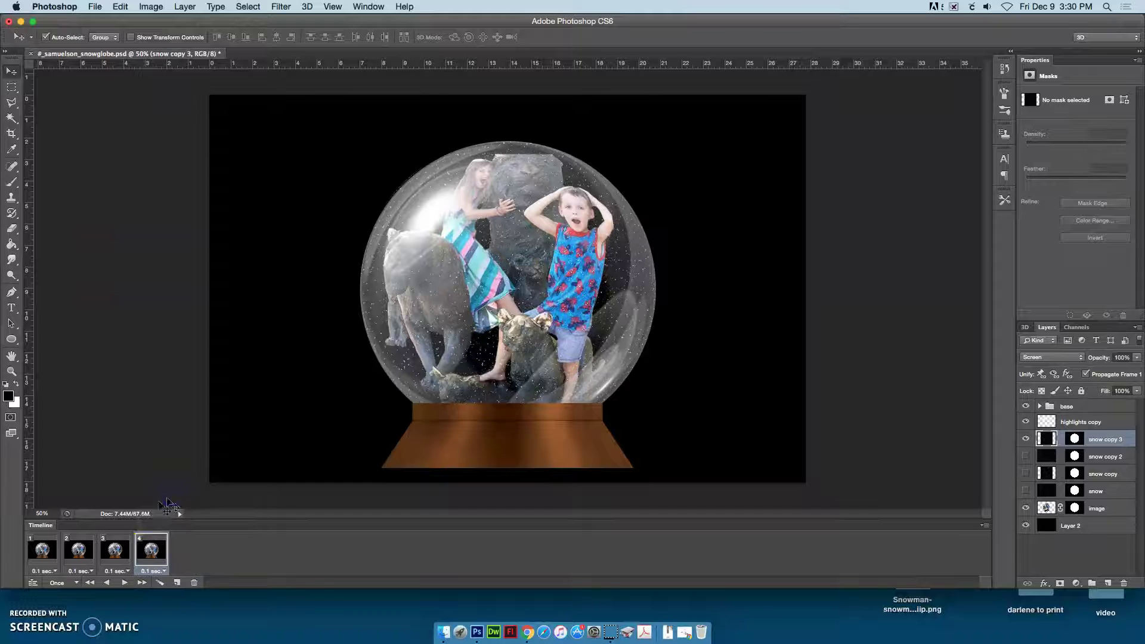
Change looping from Once to Forever and play the four-frame animation preview.
left_click(55, 584)
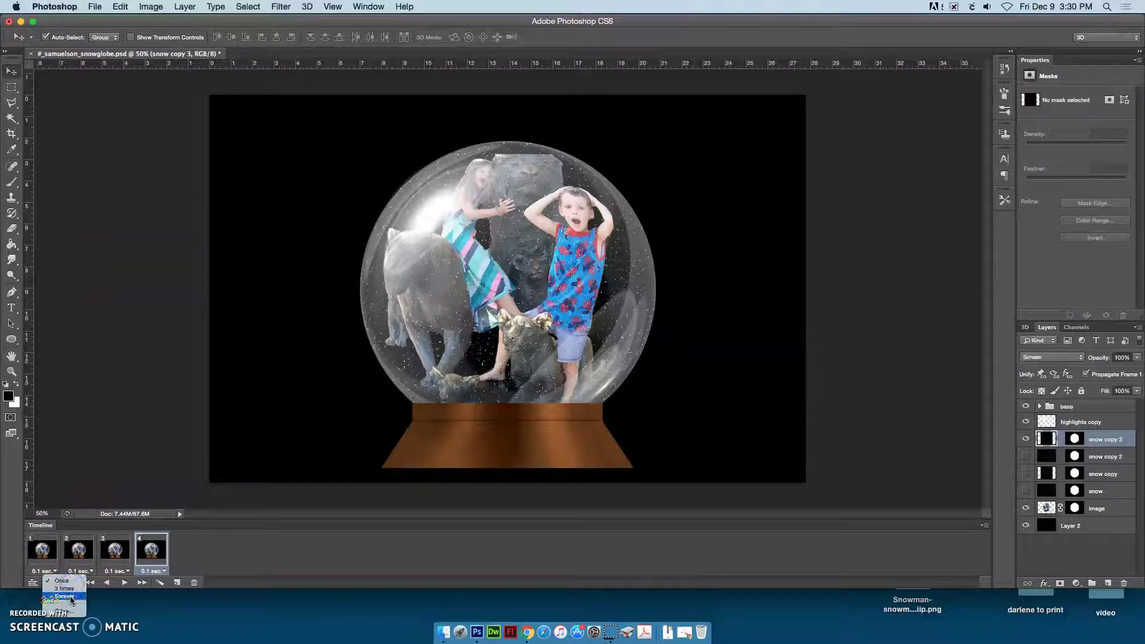
left_click(70, 597)
left_click(128, 586)
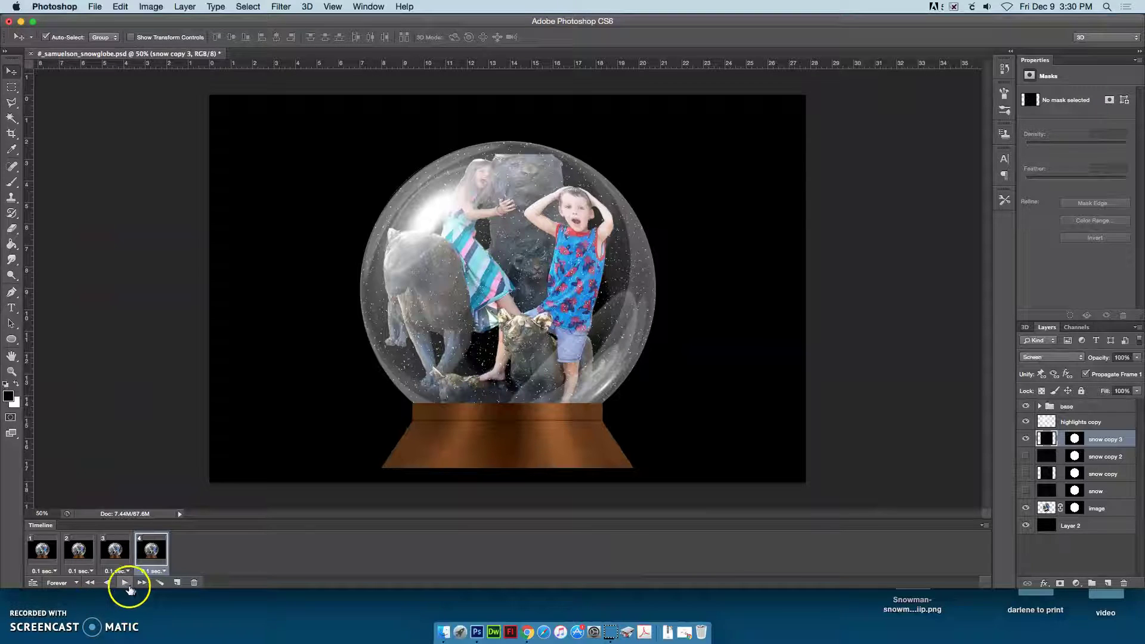
left_click(123, 584)
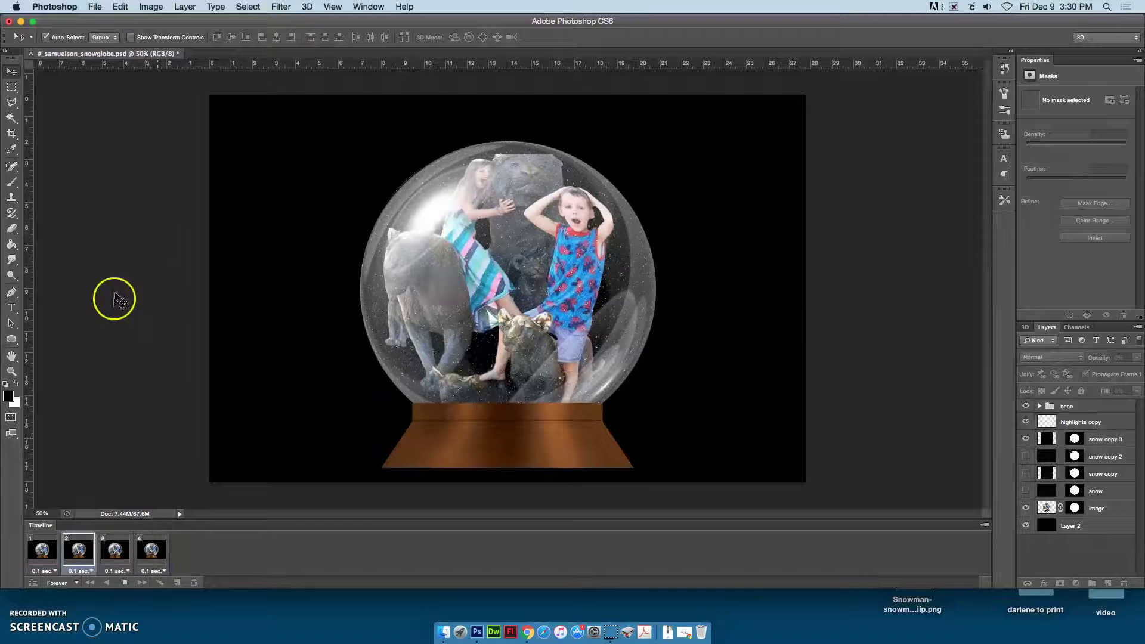
Stop playback and Save As a PSD with '-animated' appended to the file name.
left_click(124, 582)
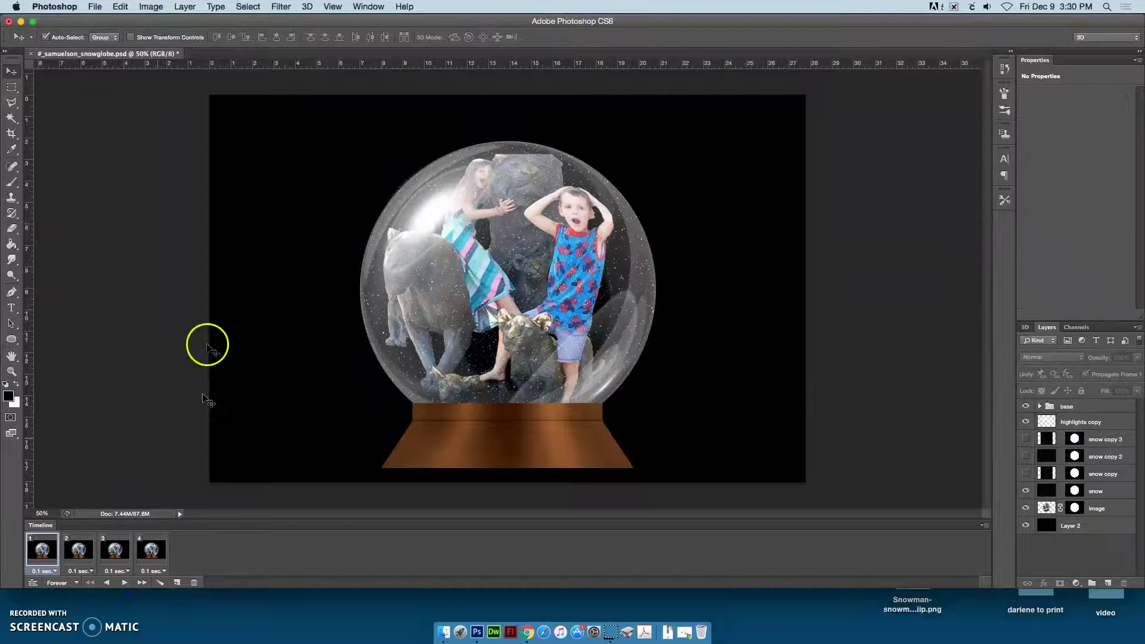
left_click(94, 8)
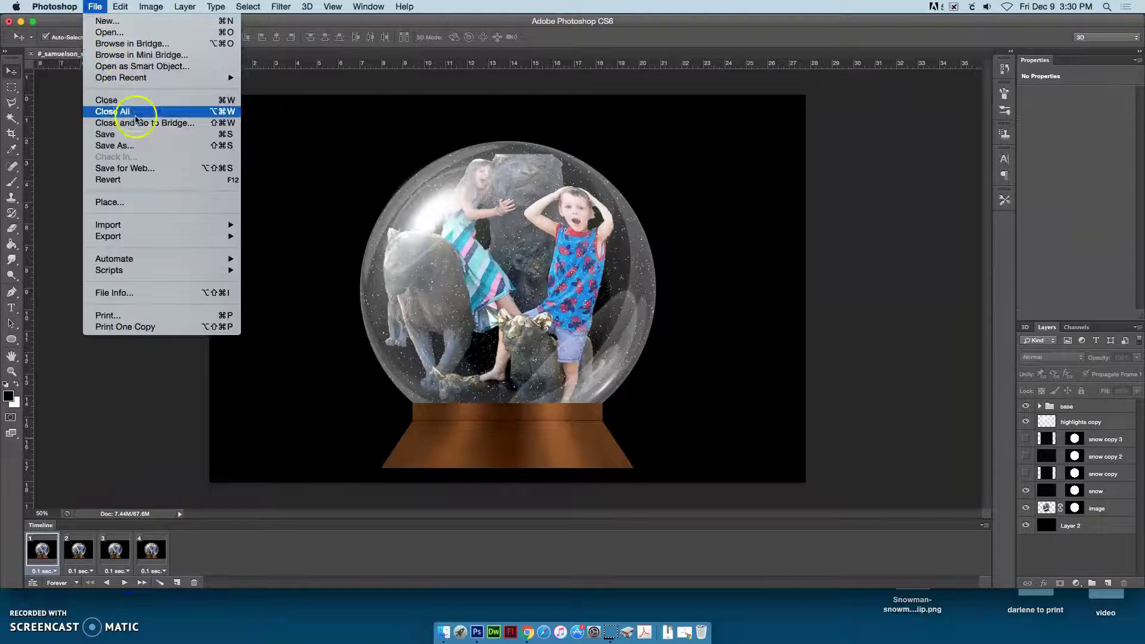
left_click(154, 148)
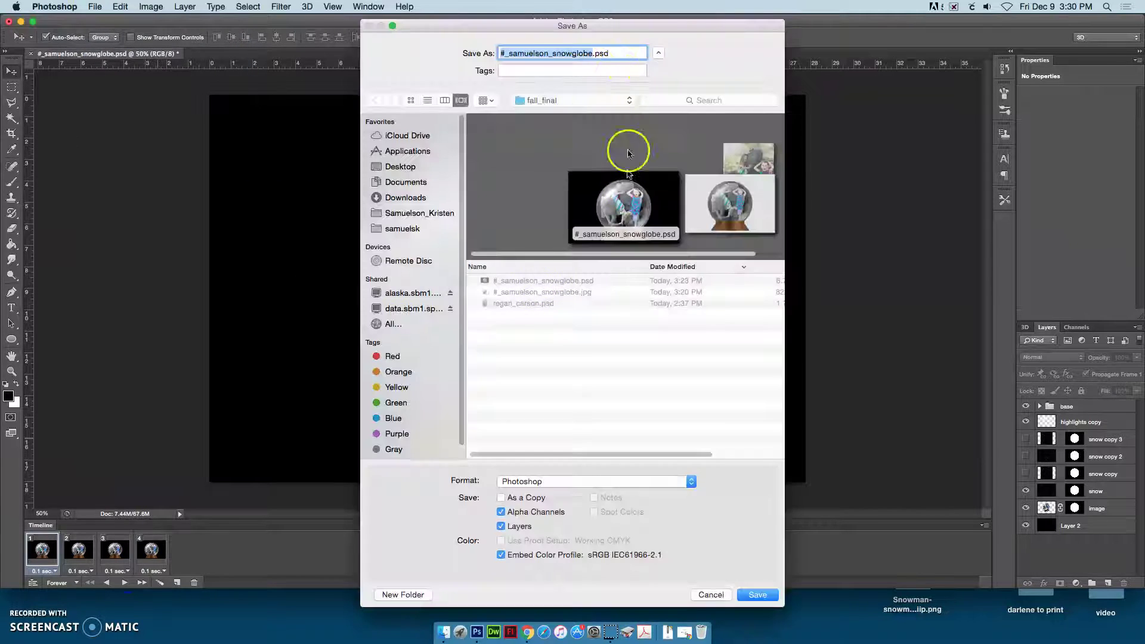
left_click(592, 53)
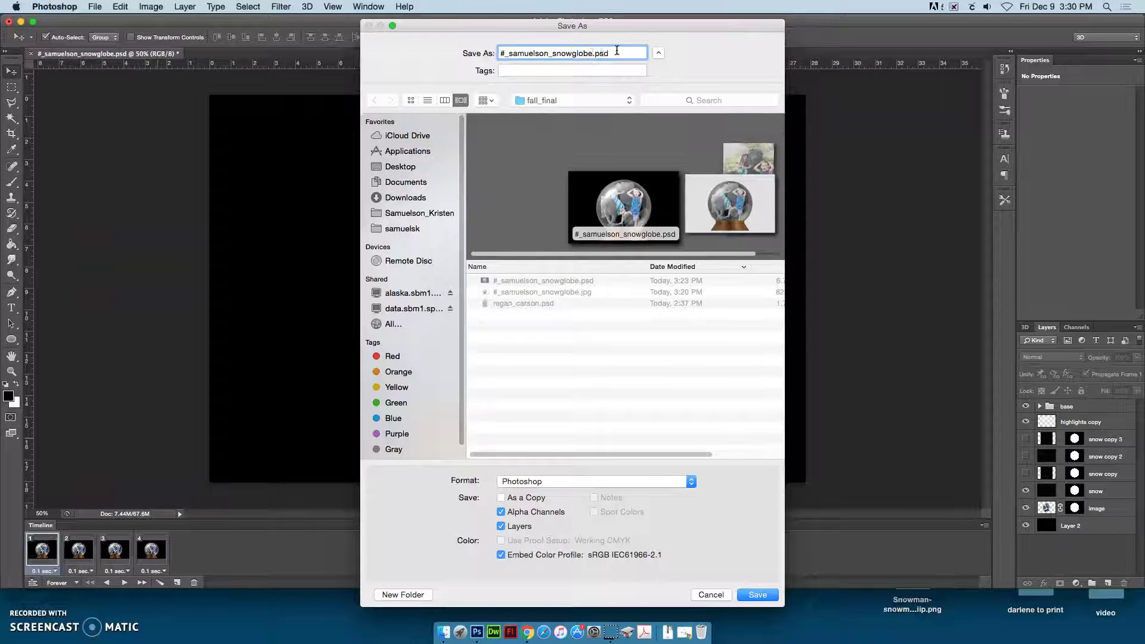
key("Return")
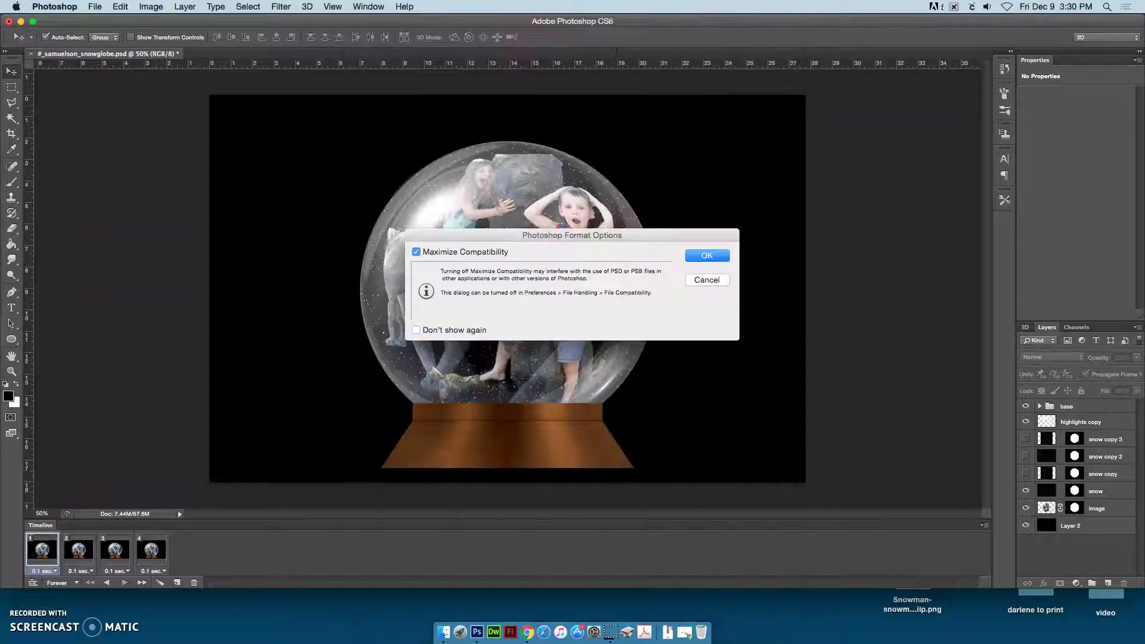
left_click(706, 257)
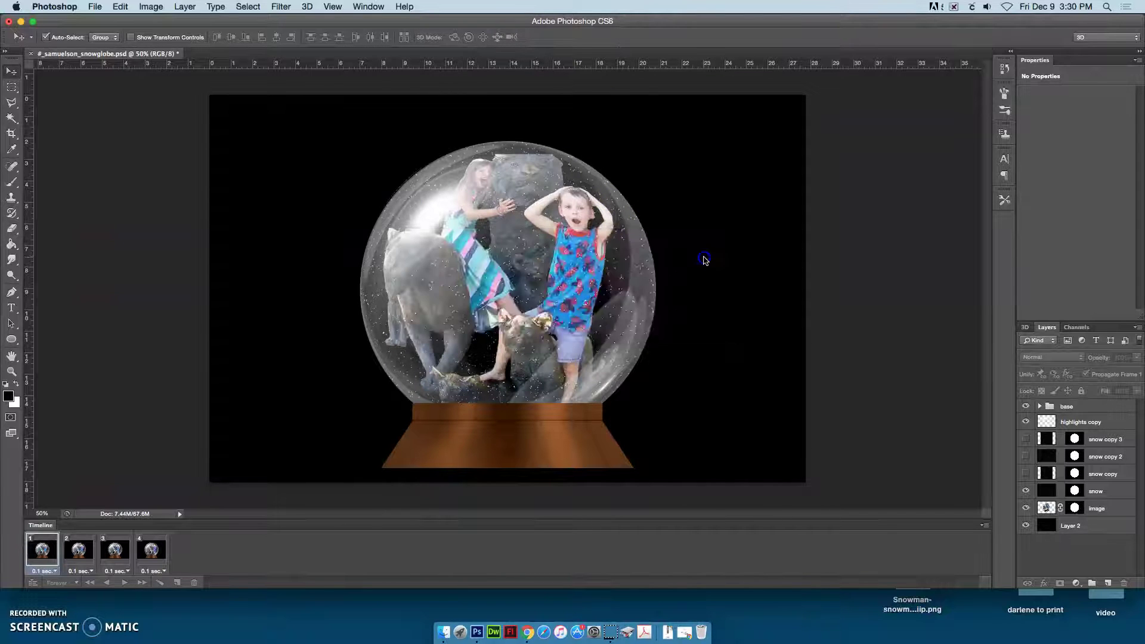
Open Save for Web, zoom the preview to Fit in View, then play and stop the GIF.
left_click(95, 7)
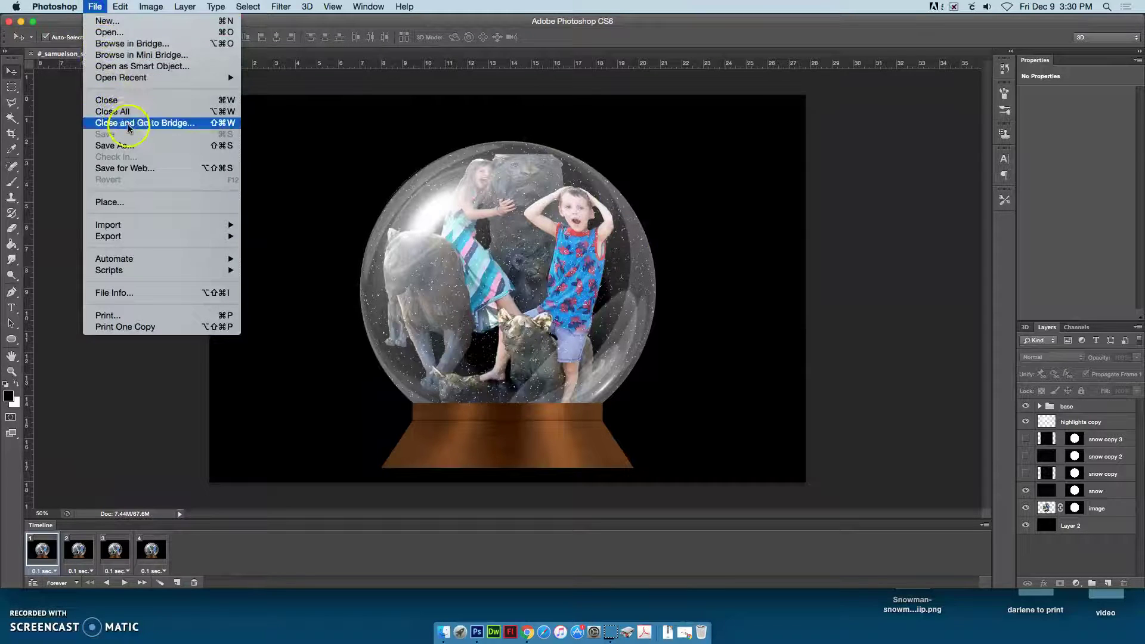
left_click(148, 174)
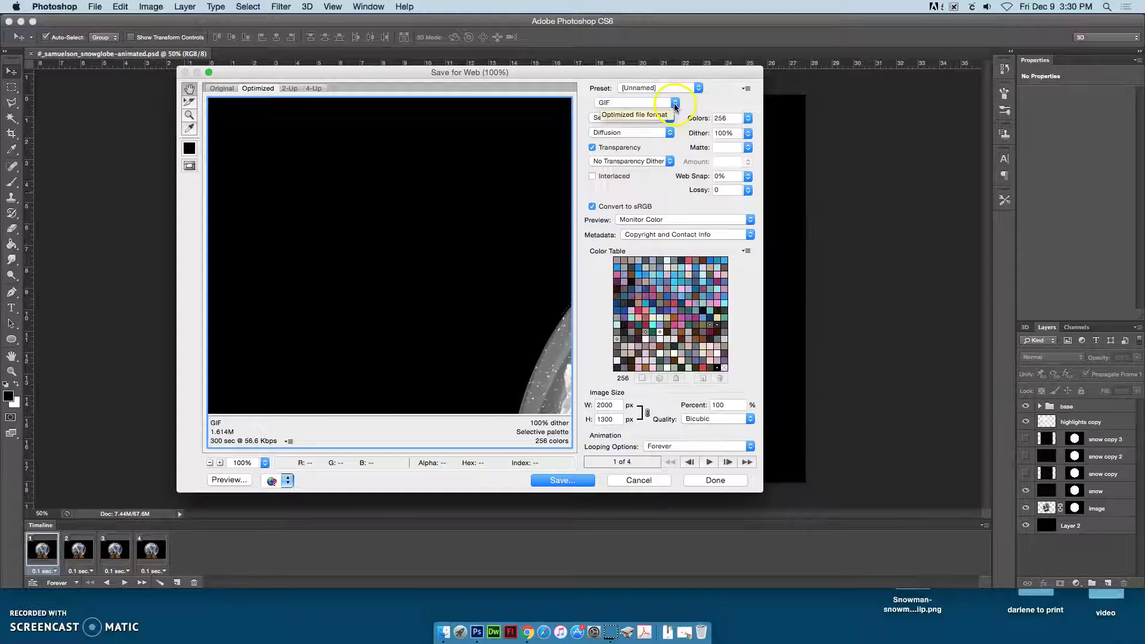
left_click(265, 463)
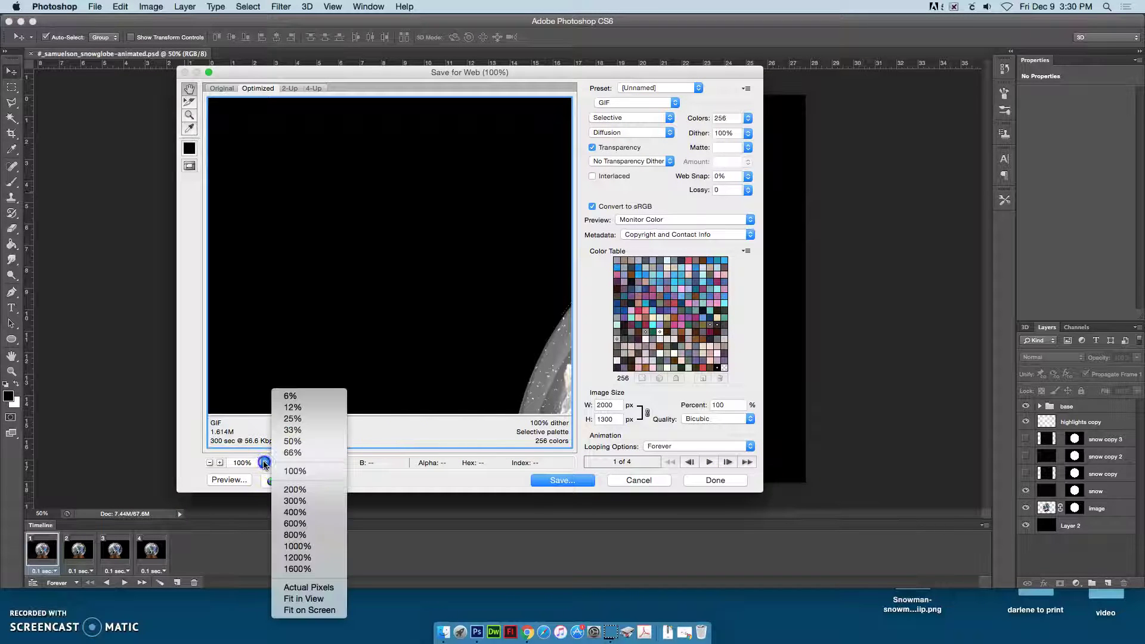
left_click(304, 599)
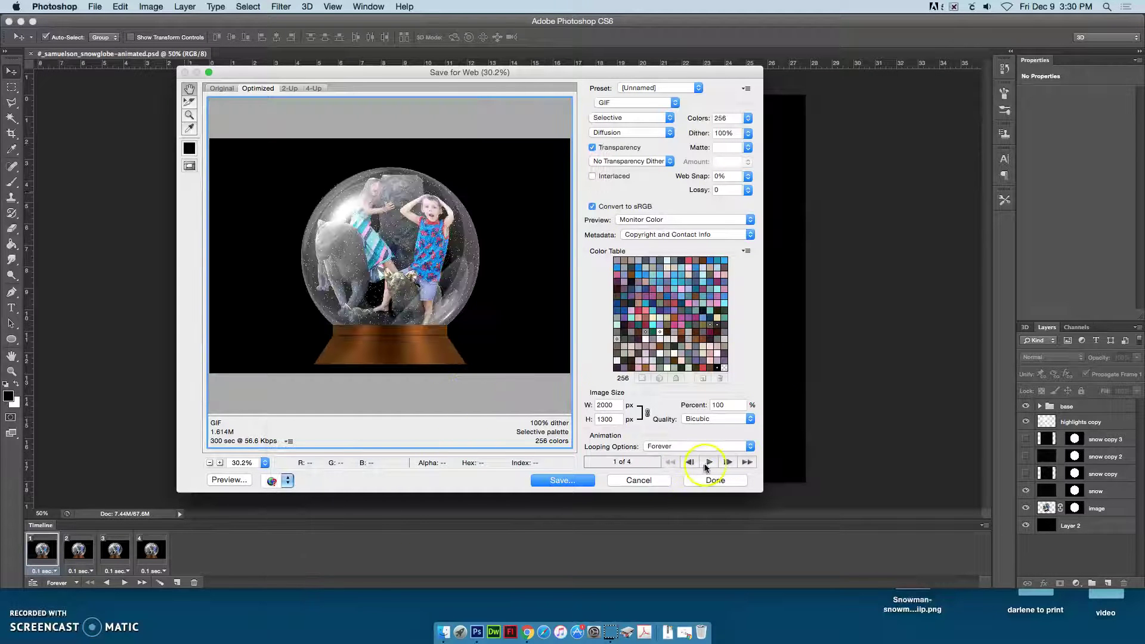
left_click(710, 463)
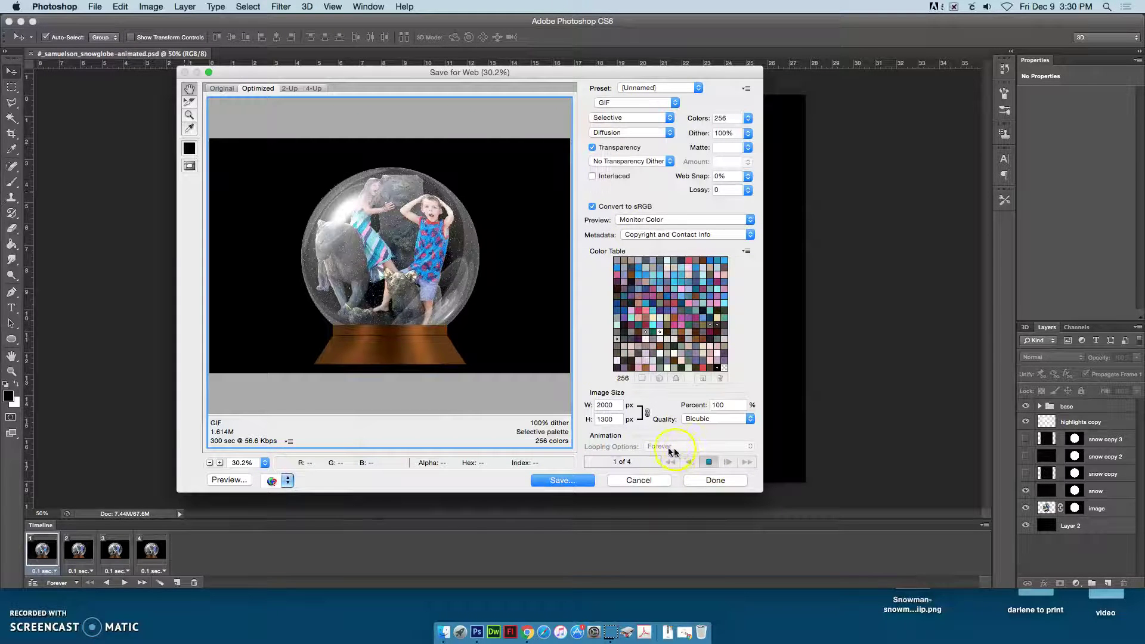
left_click(709, 464)
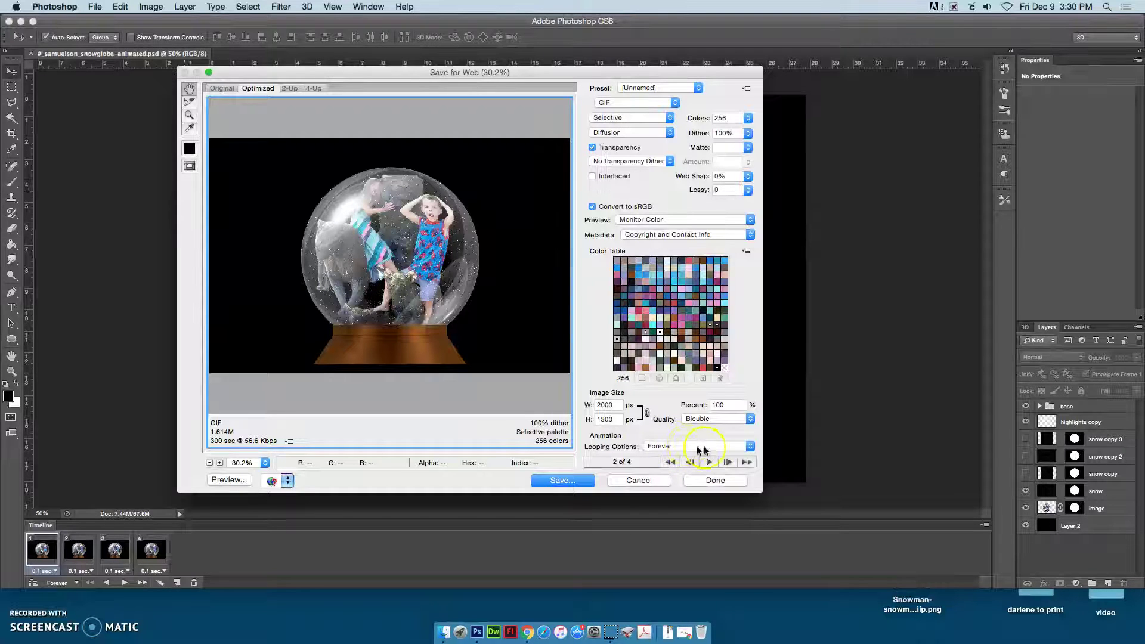
Save the optimized animated GIF from Save for Web into the fall_final folder.
left_click(574, 480)
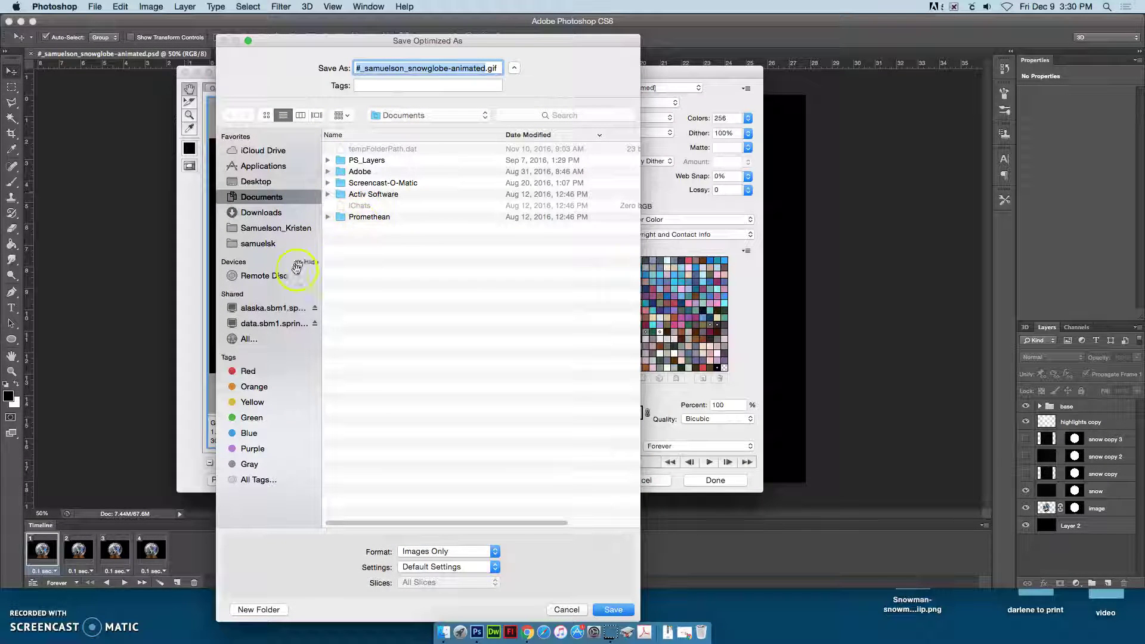
left_click(446, 115)
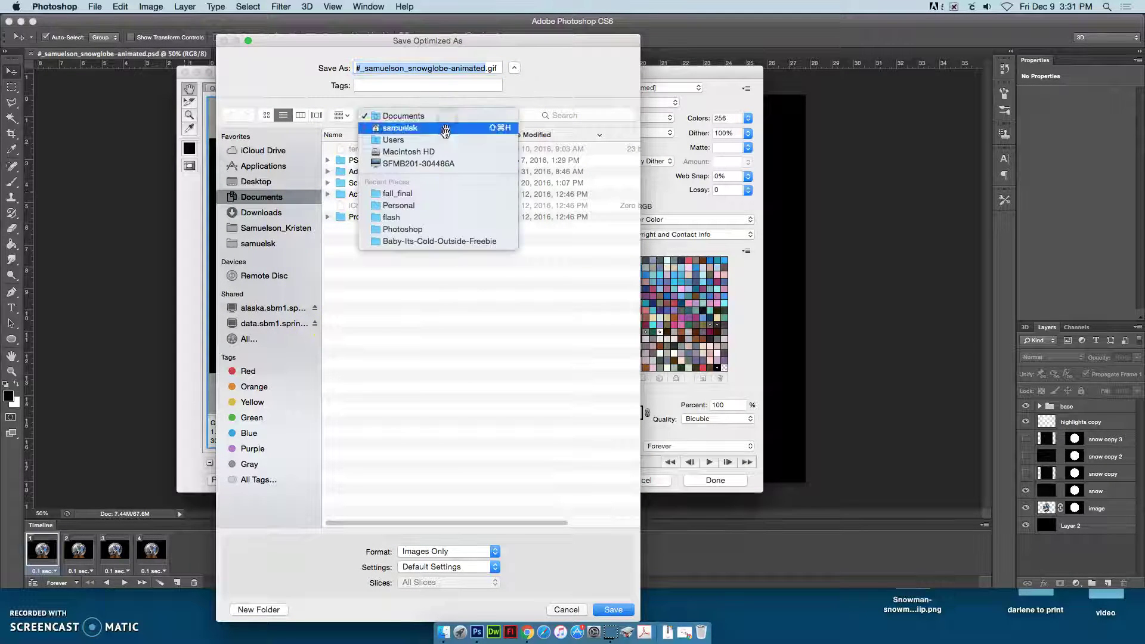
left_click(425, 193)
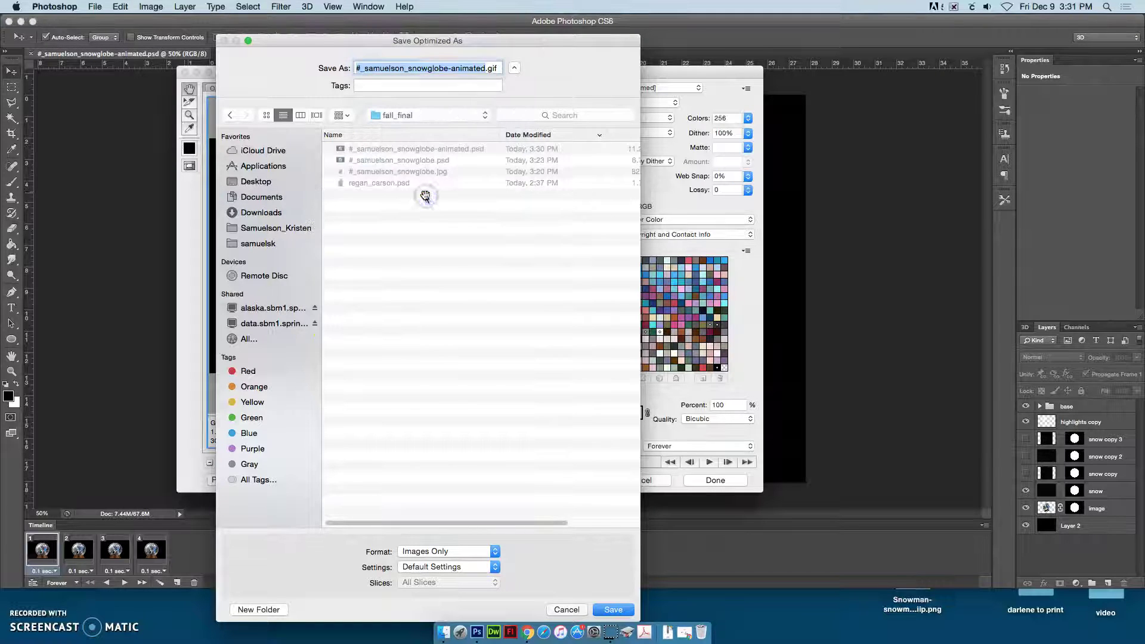
left_click(613, 610)
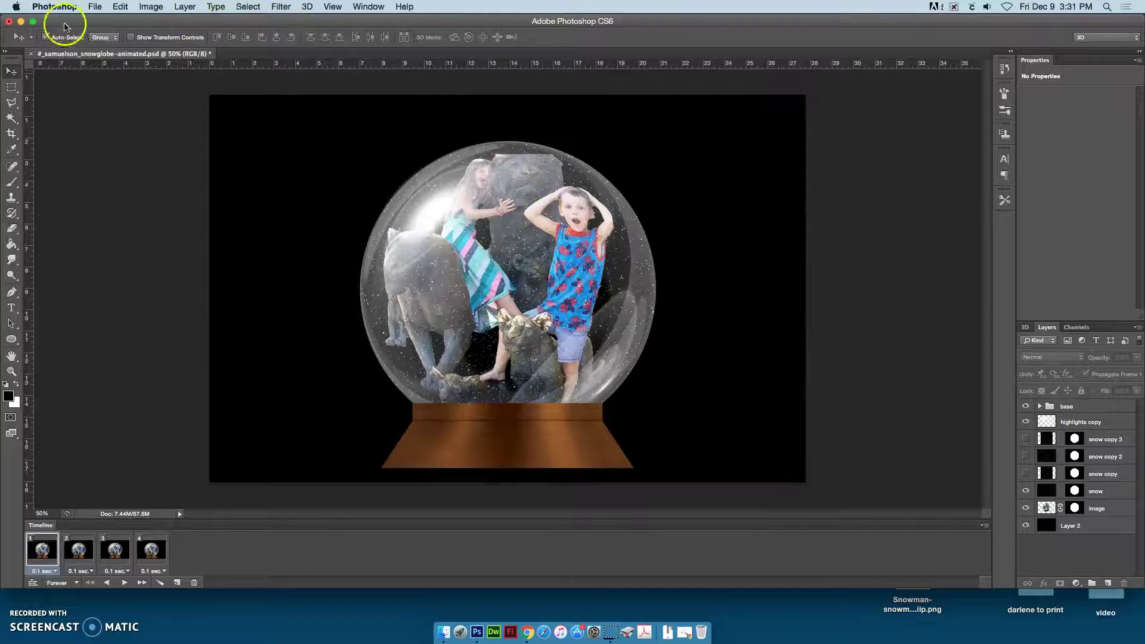
Open the fall_final folder, preview the exported GIF, then show its Open With app list.
left_click(22, 22)
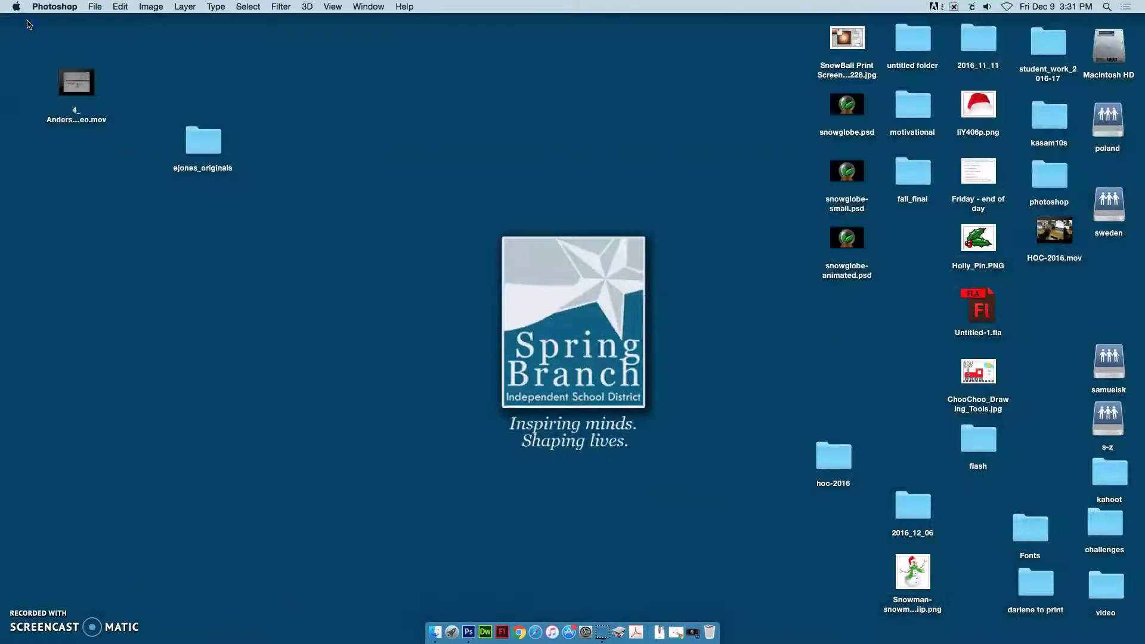
double_click(921, 182)
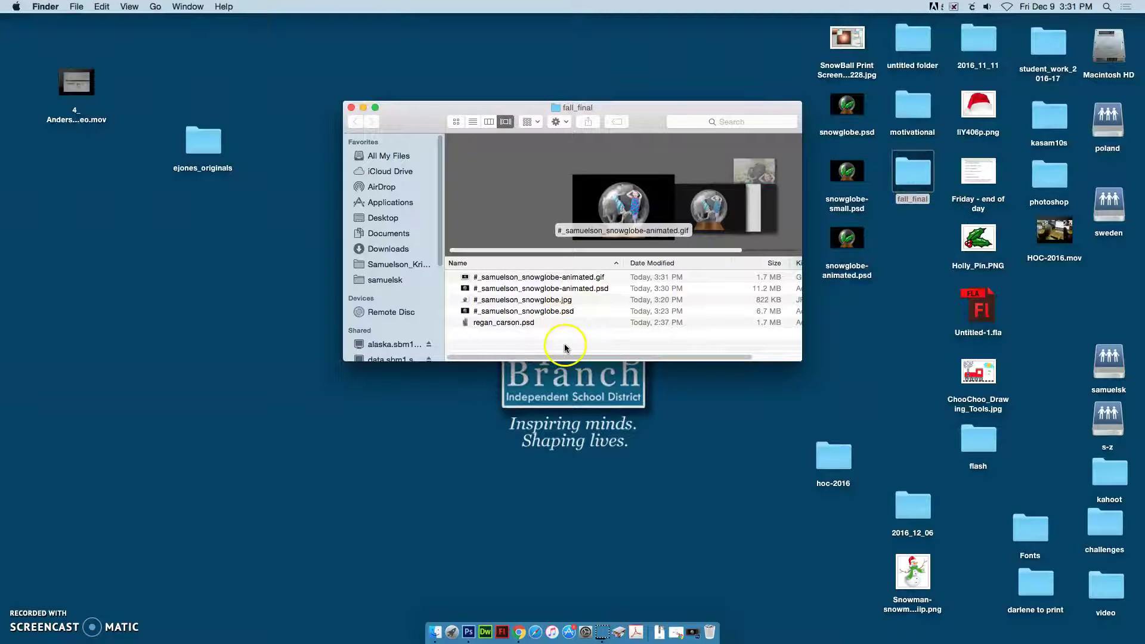
left_click(568, 278)
double_click(569, 278)
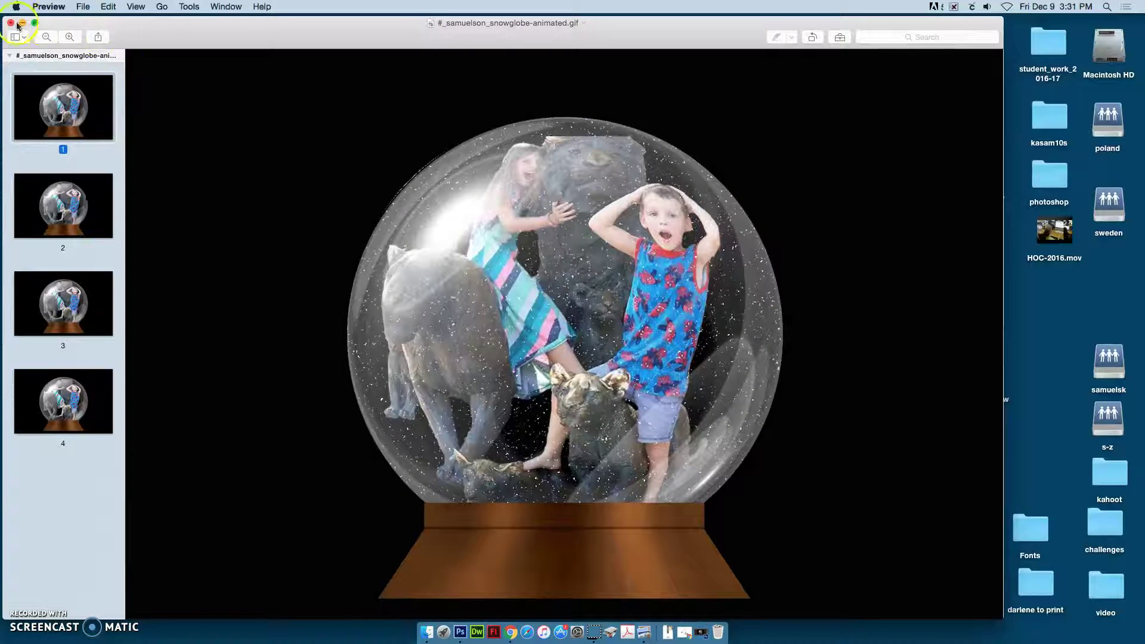
left_click(11, 23)
right_click(528, 278)
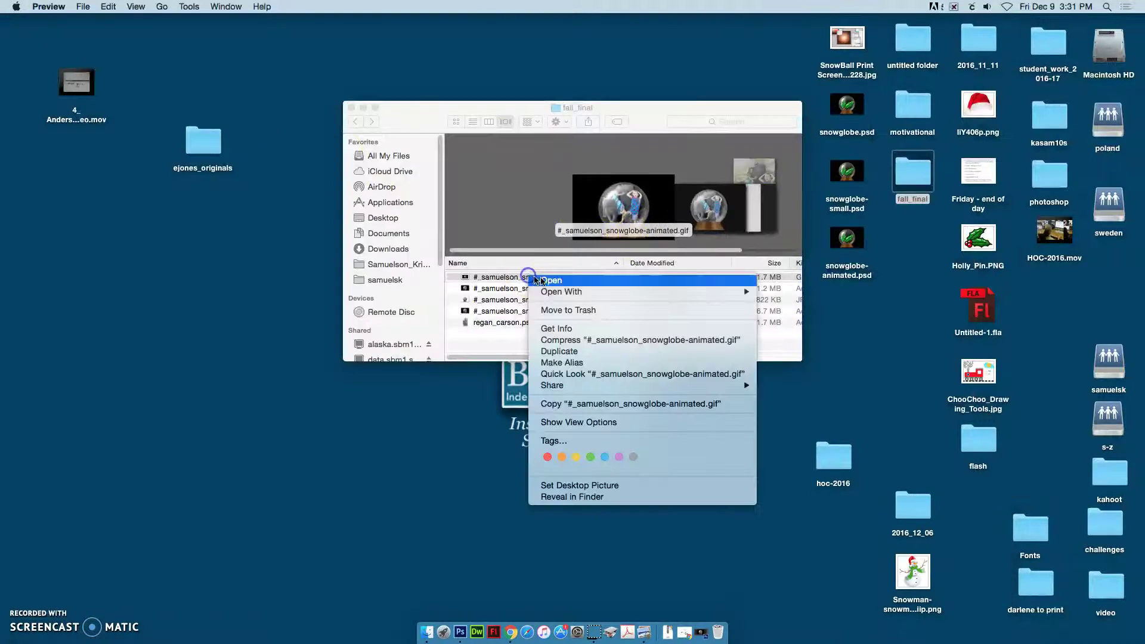
mouse_move(703, 292)
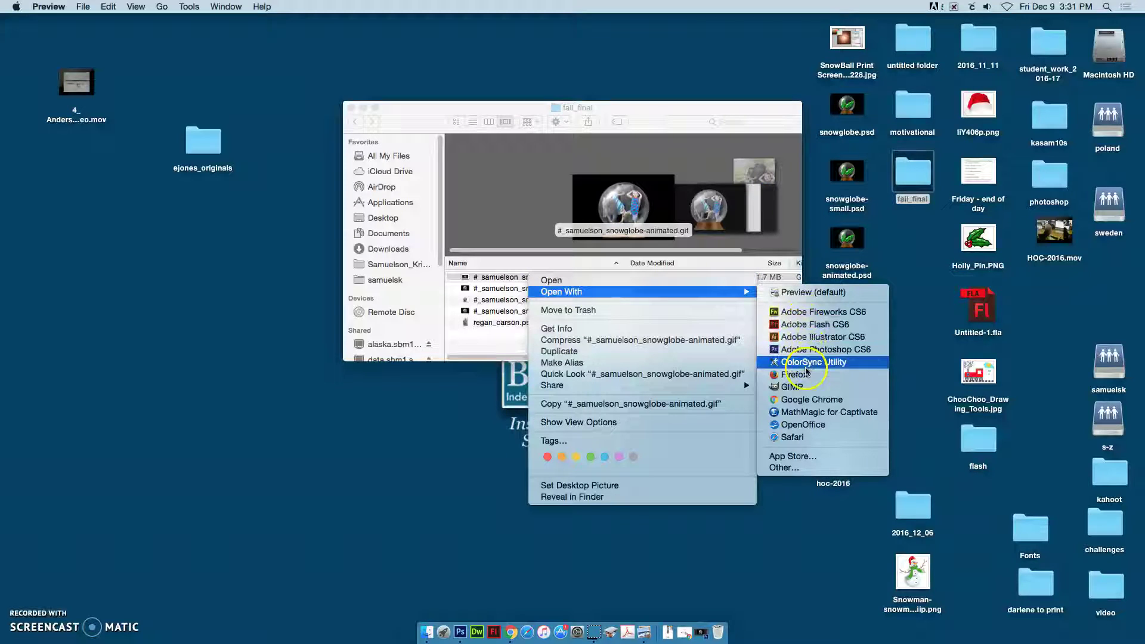
Open the snow globe GIF in Google Chrome to watch the looping snow animation.
left_click(816, 400)
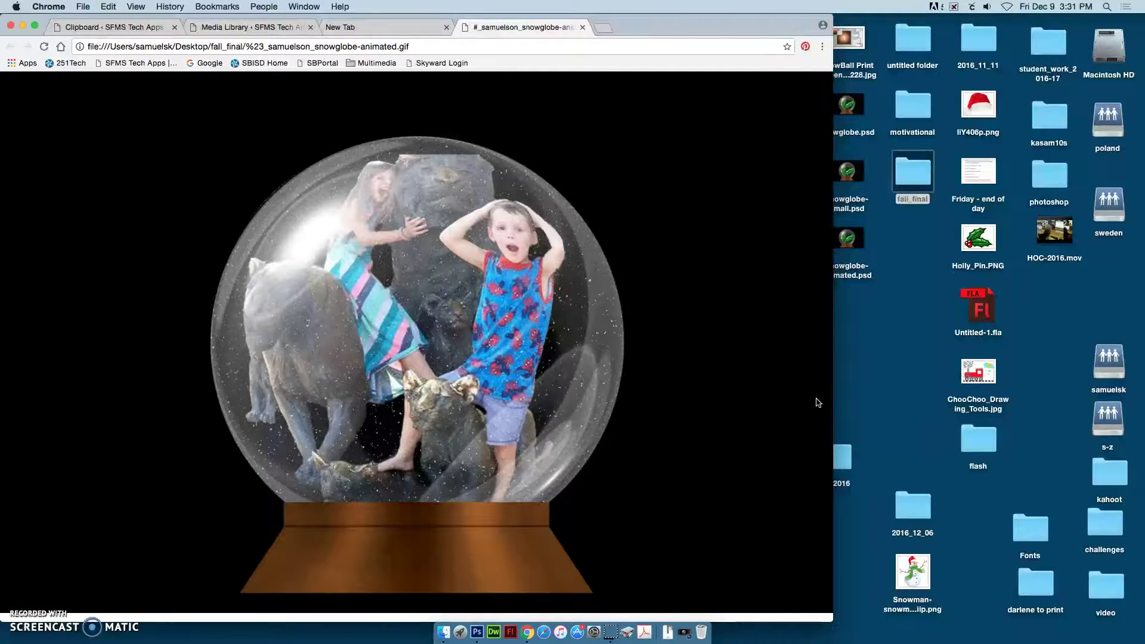
left_click(733, 437)
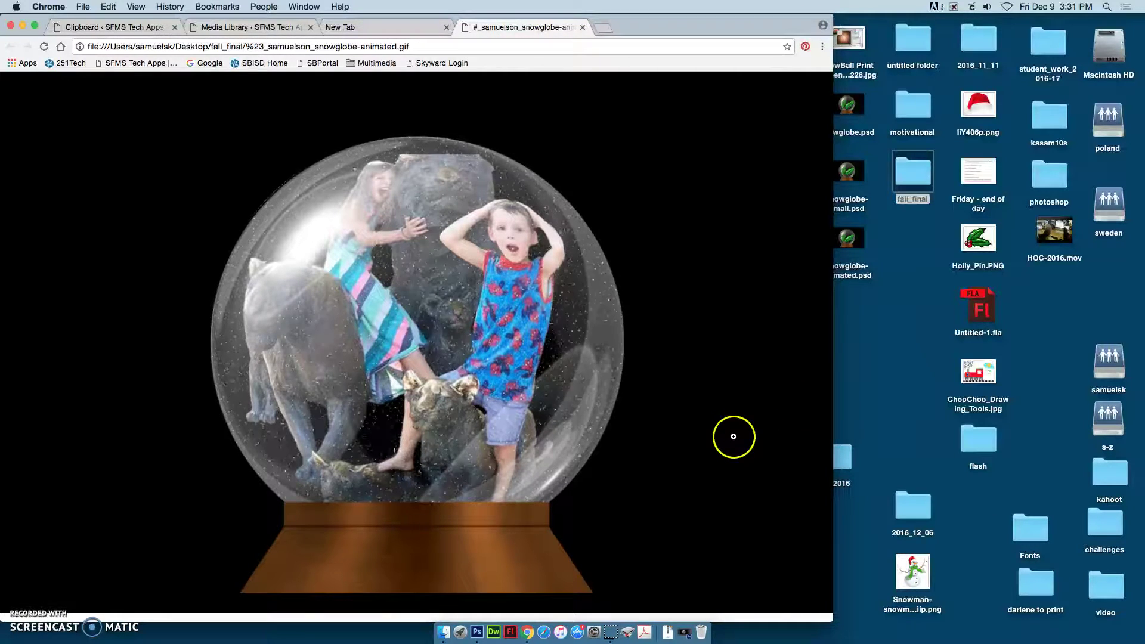